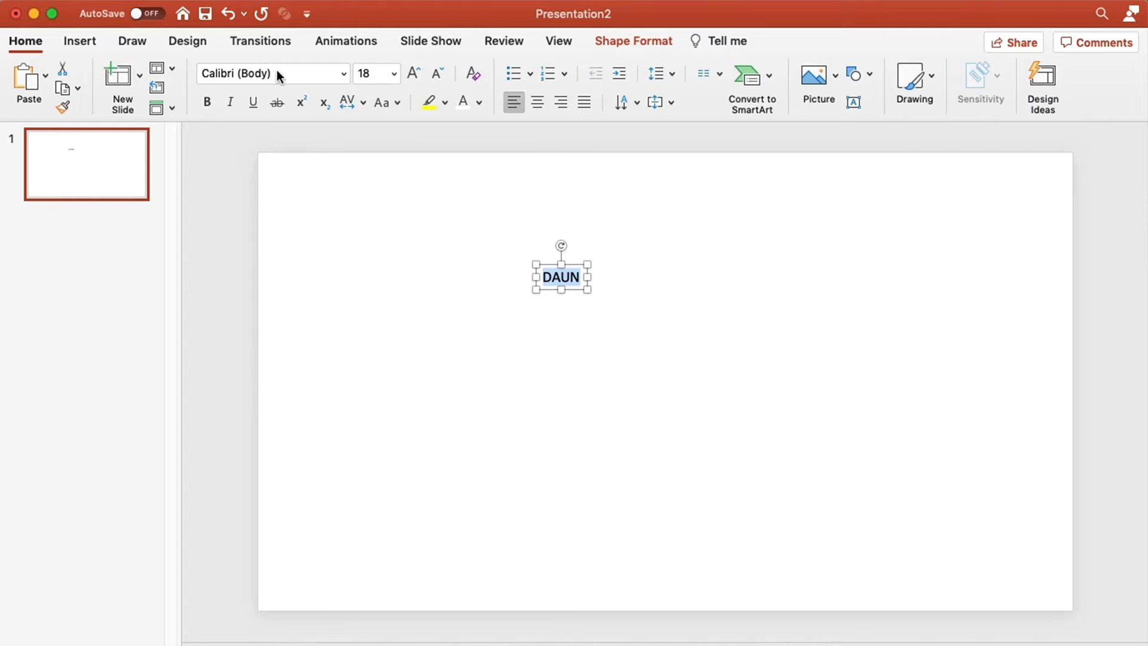
Format the DAUN text in bold Montserrat at size 250
type("Montserrat")
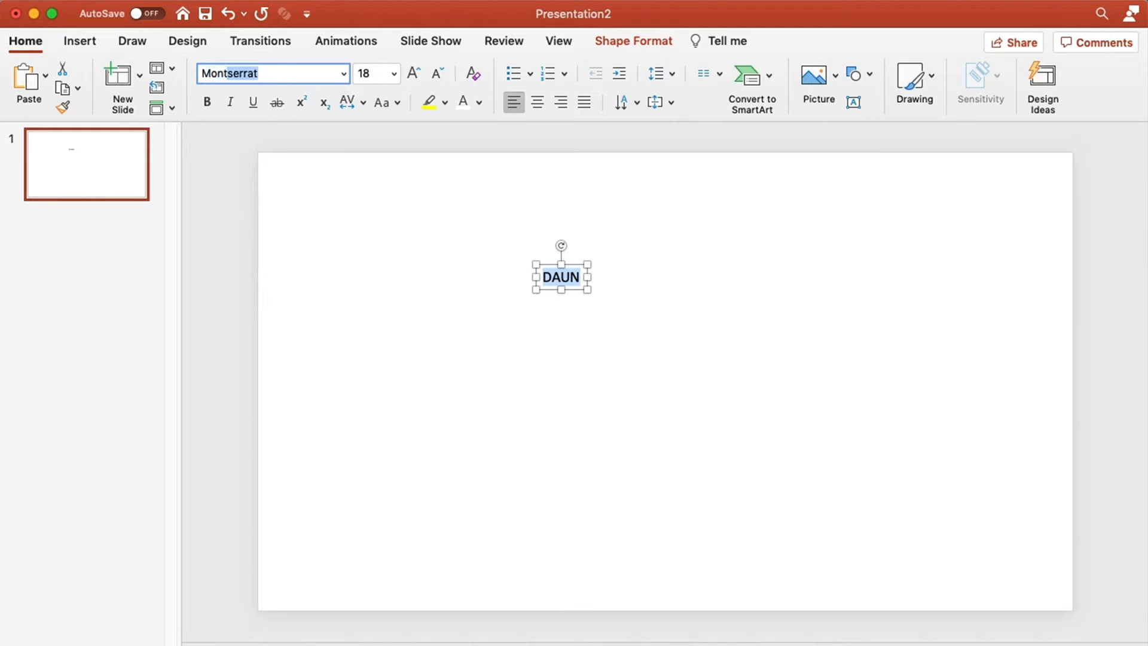
key("Return")
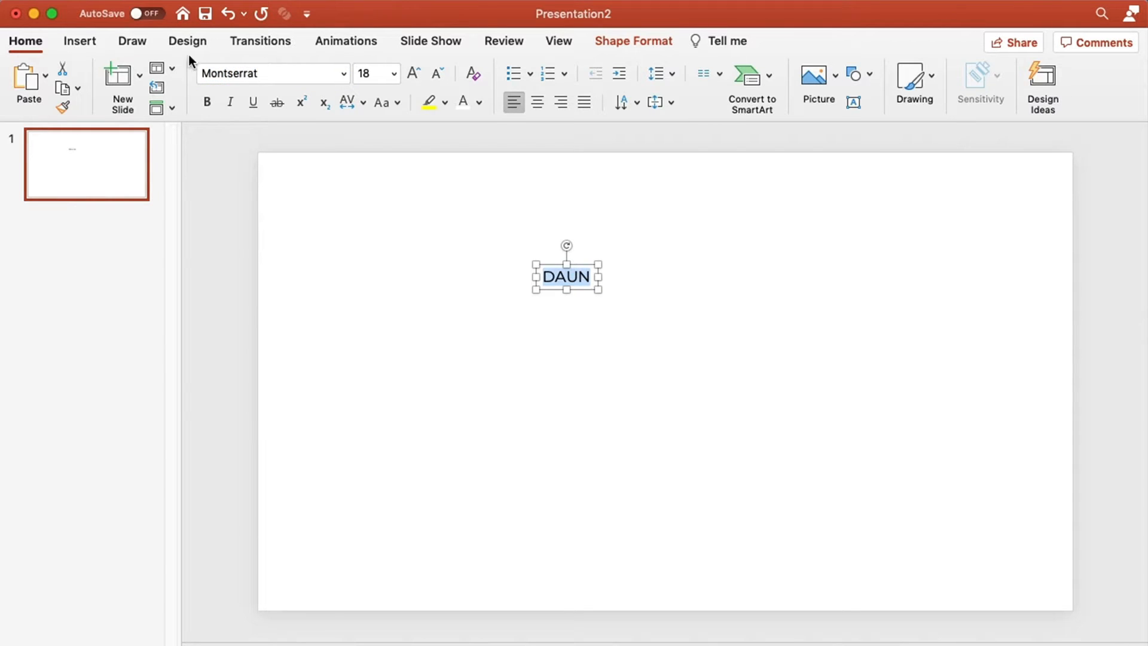
left_click(207, 103)
left_click(366, 72)
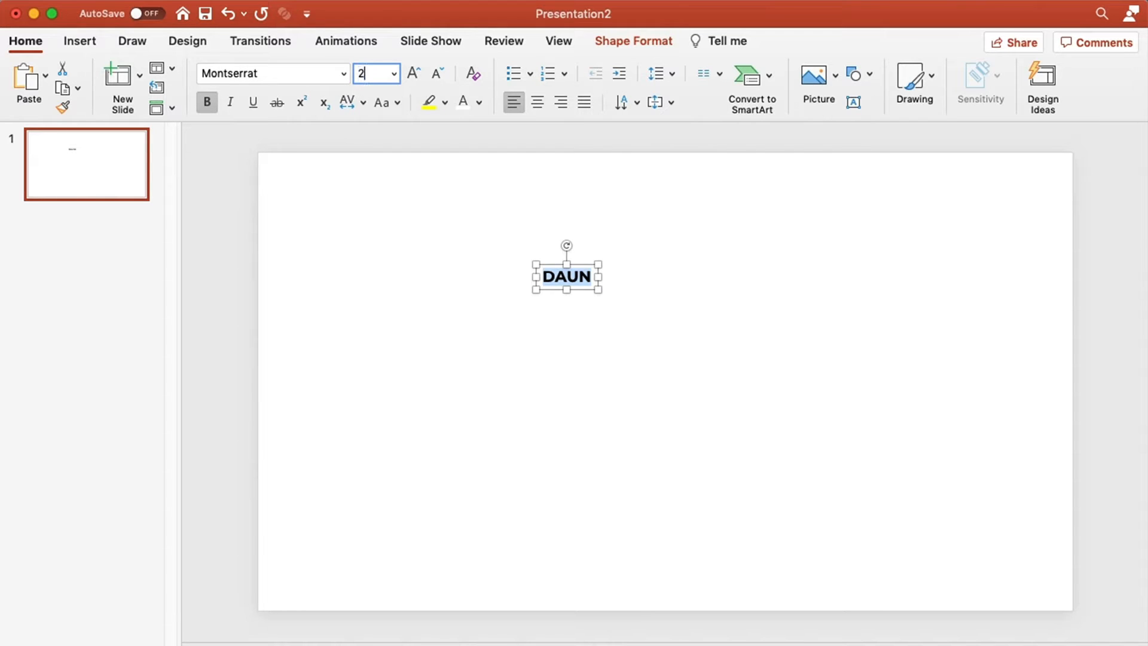
key("Return")
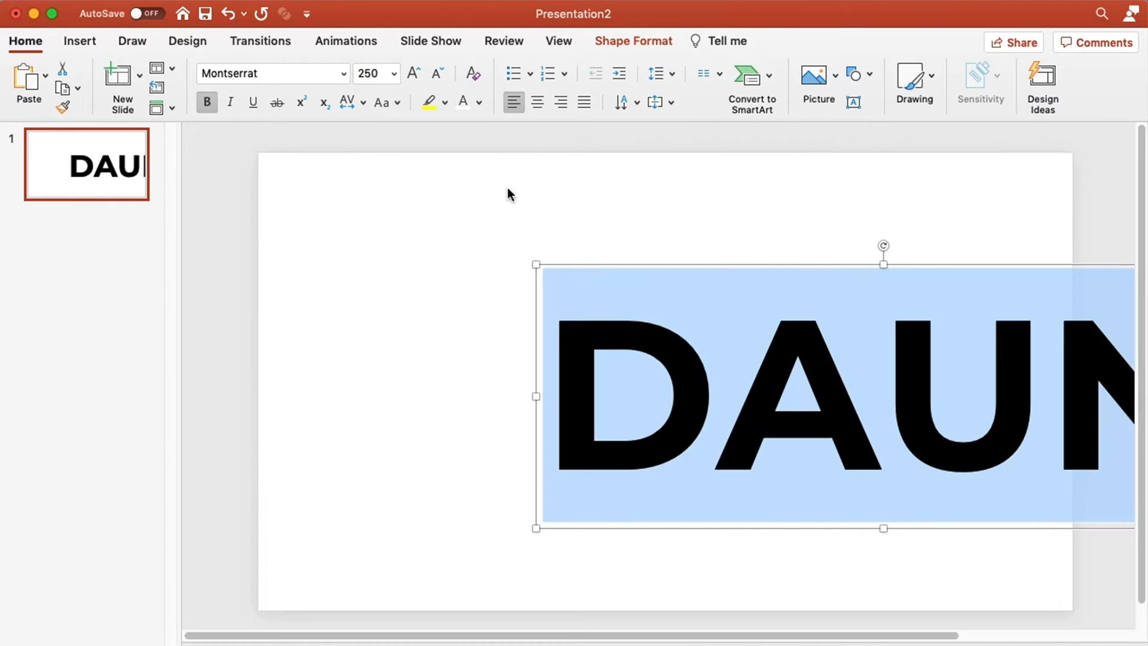
Centre the DAUN text box on the slide and colour its text white
left_click_drag(627, 261, 412, 251)
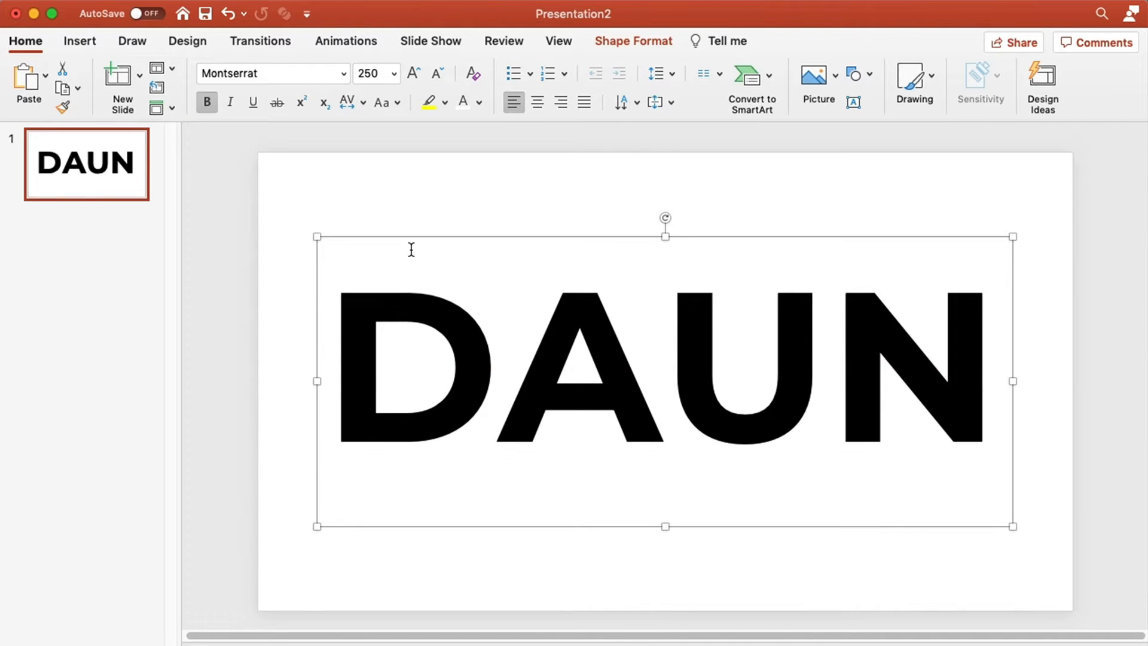
double_click(450, 342)
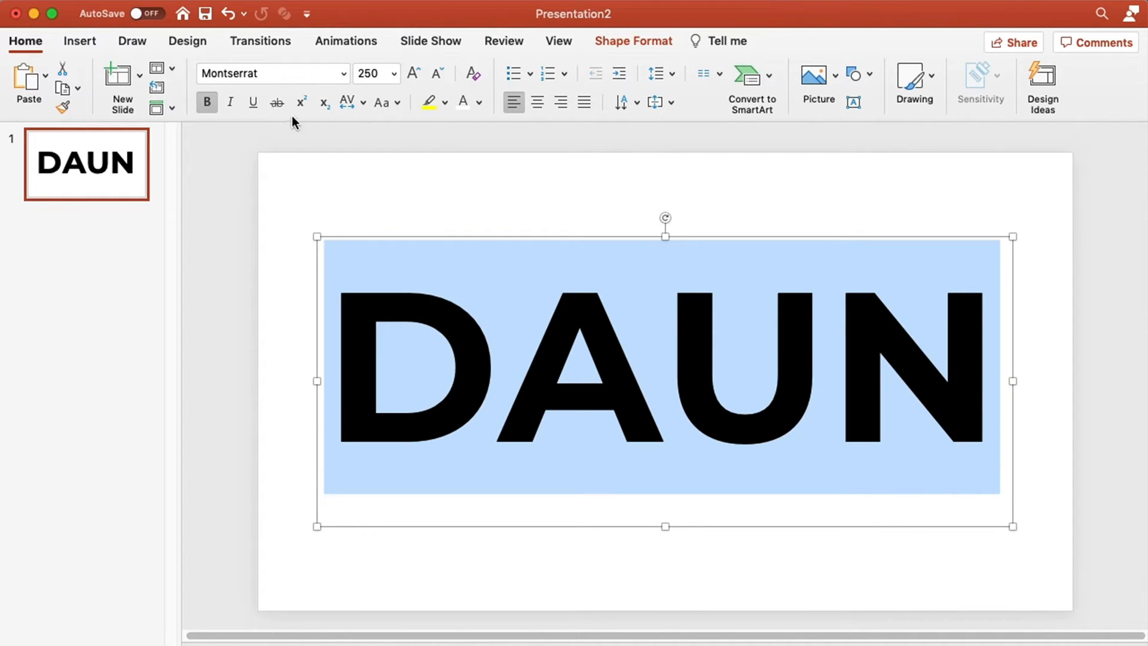
left_click(479, 102)
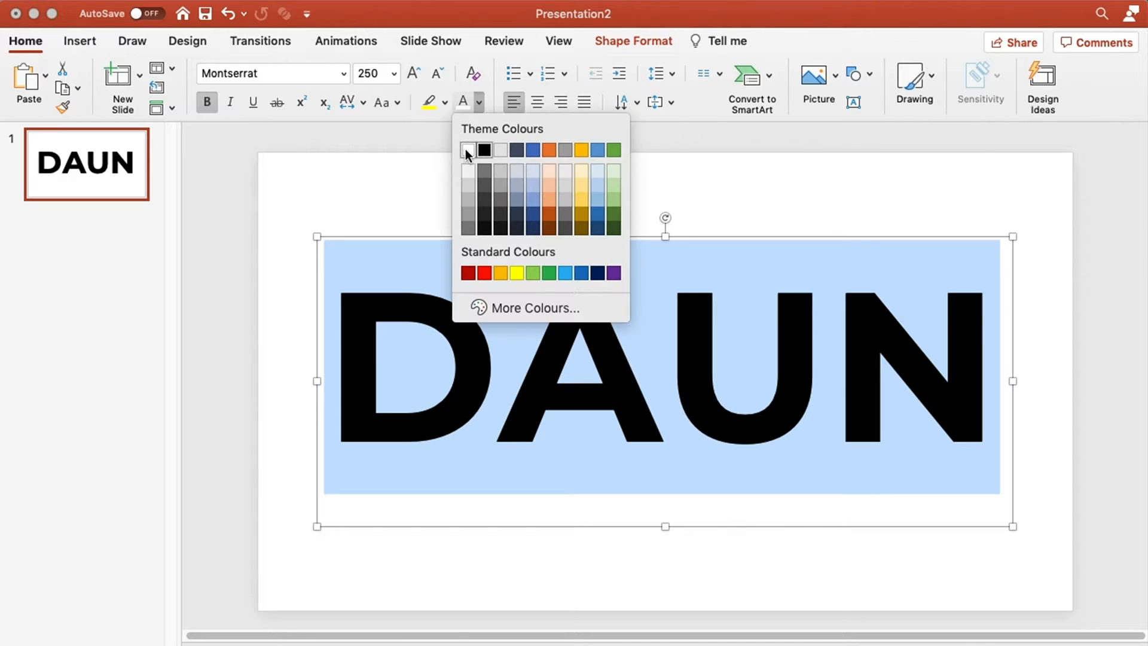
left_click(467, 150)
left_click(407, 182)
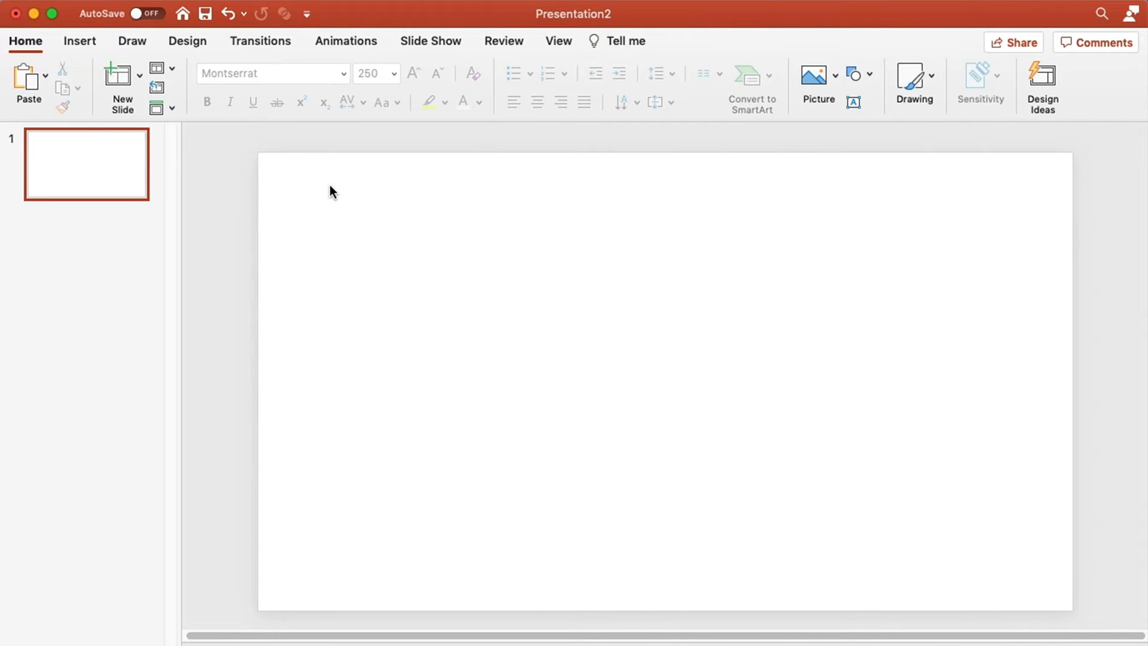
Insert the green leaves picture from a file in Downloads so it fills the slide
left_click(71, 42)
left_click(163, 87)
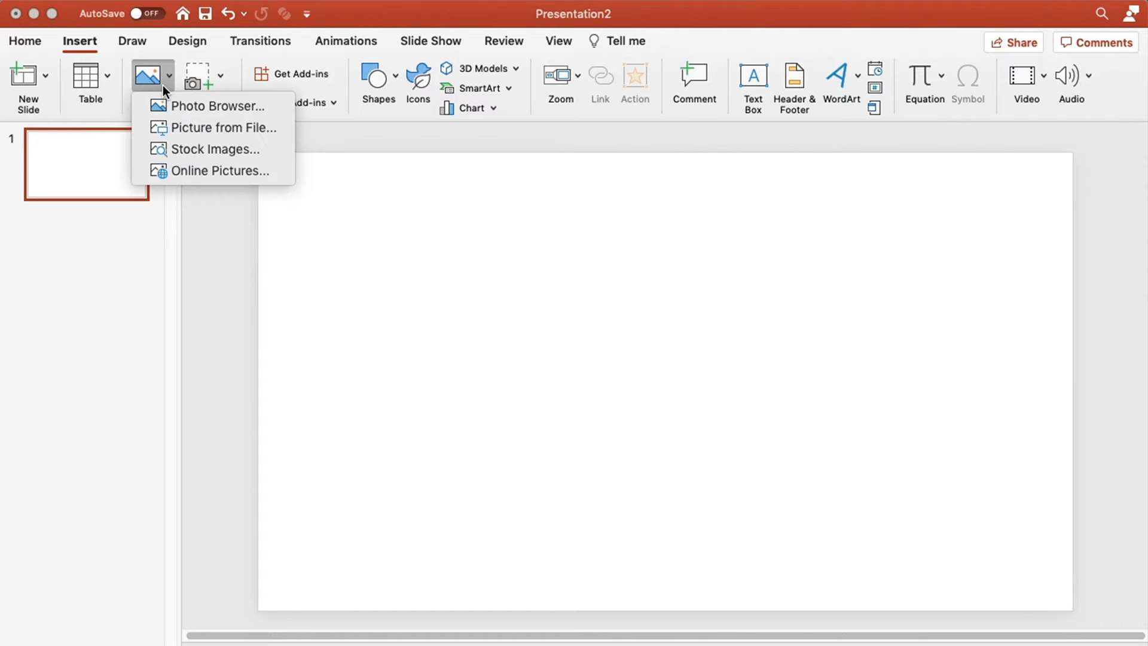
left_click(196, 134)
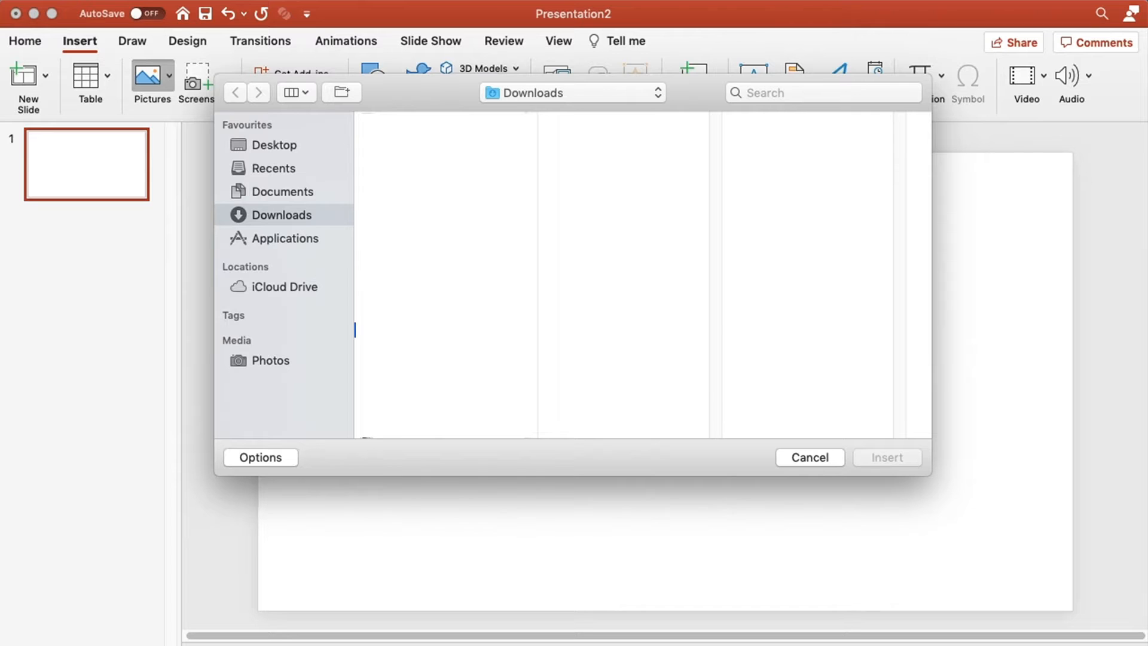
left_click(879, 457)
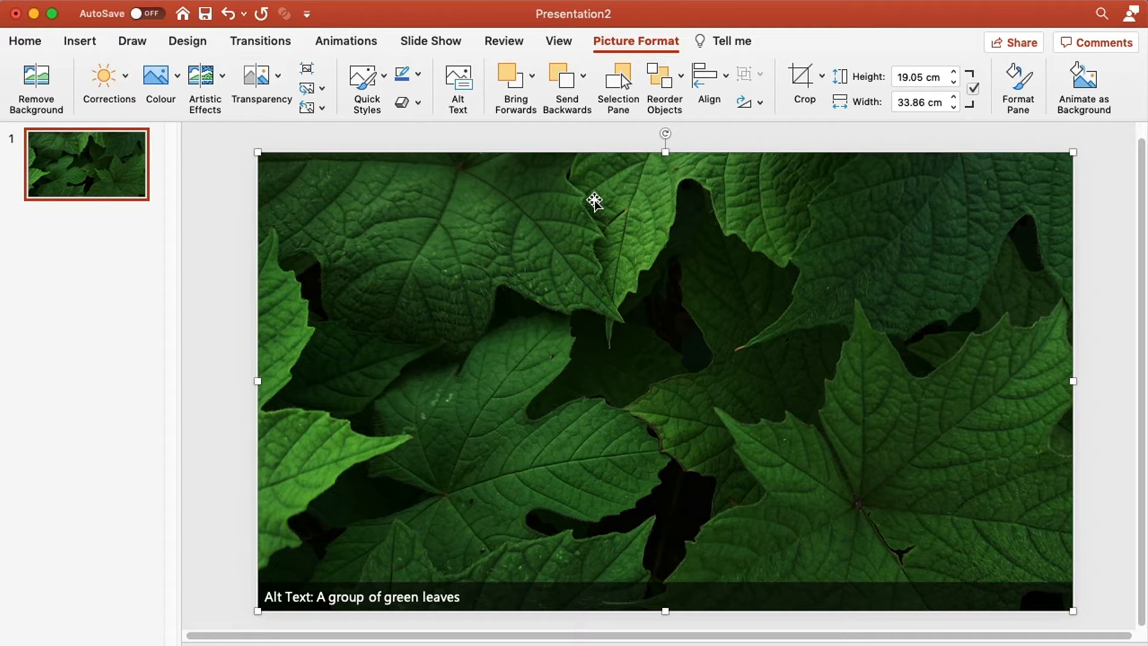
Copy and paste the leaves picture, and align the duplicate exactly over the original
right_click(594, 201)
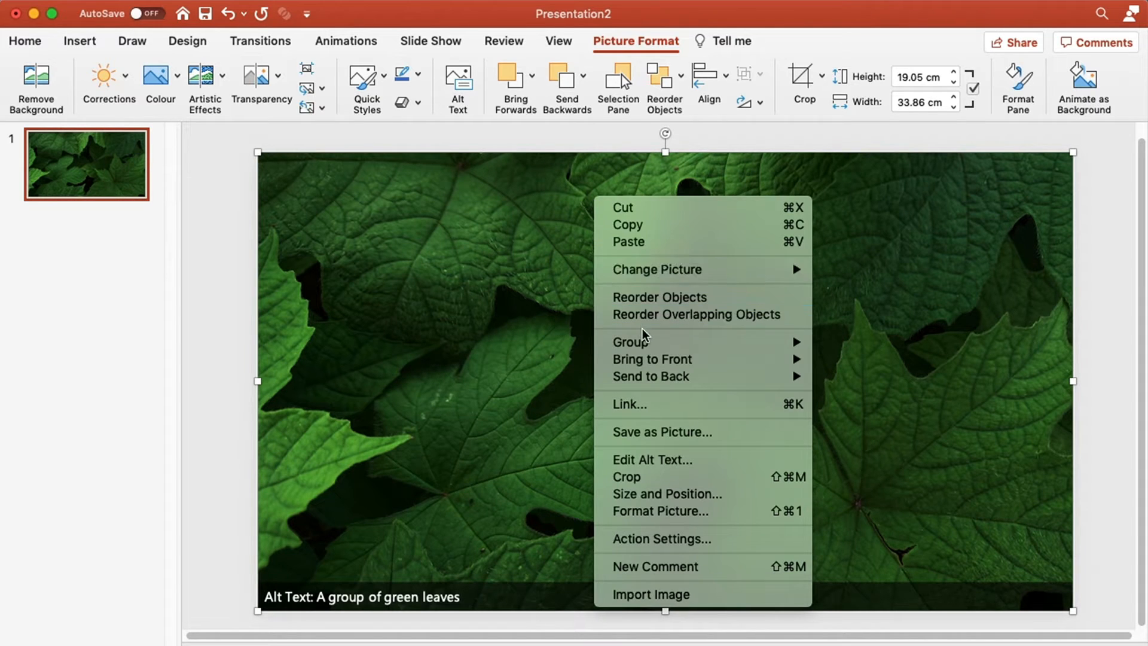
left_click(660, 226)
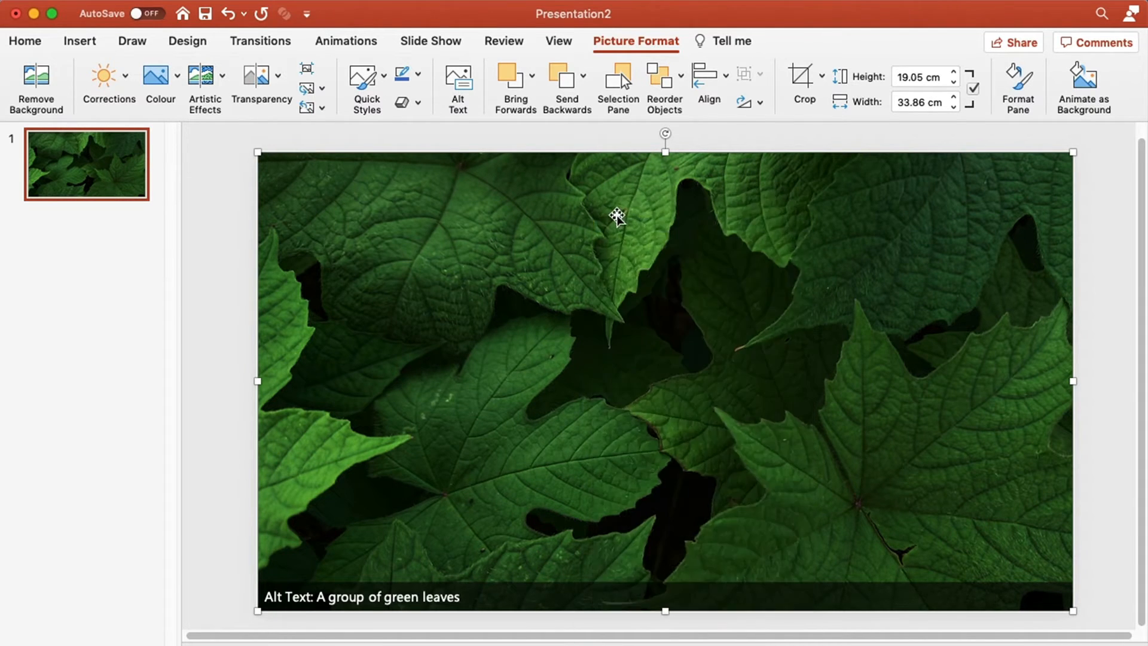
right_click(618, 219)
left_click(637, 256)
left_click_drag(449, 213, 388, 187)
Send both copies of the leaves picture to the back, behind the DAUN text
right_click(294, 182)
mouse_move(392, 359)
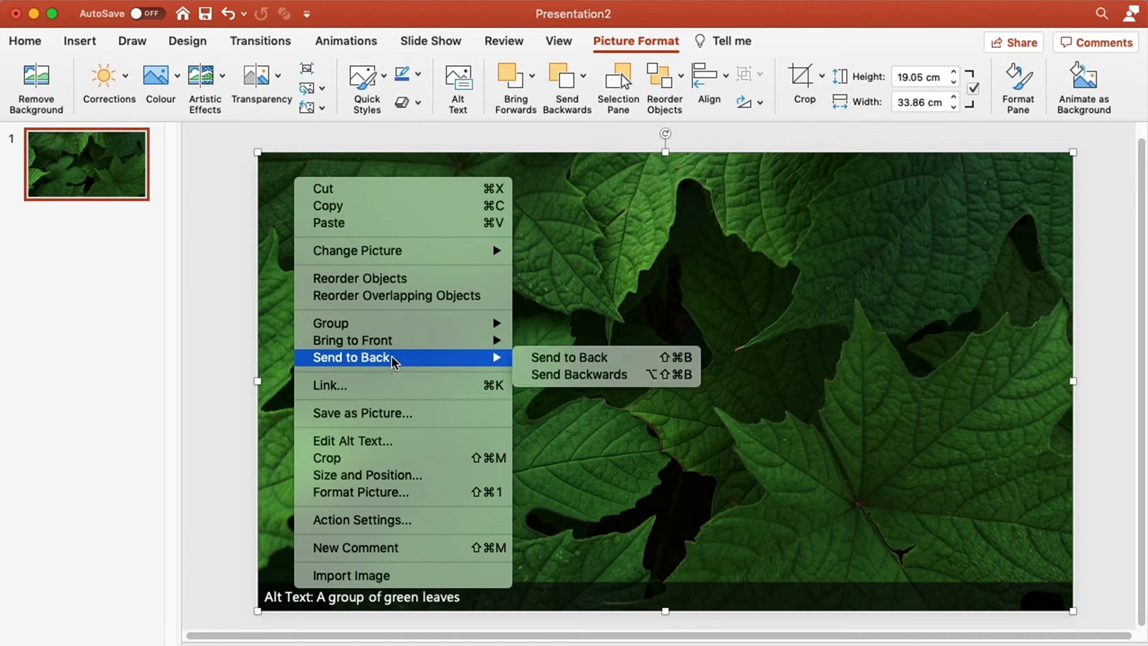
left_click(577, 357)
right_click(381, 195)
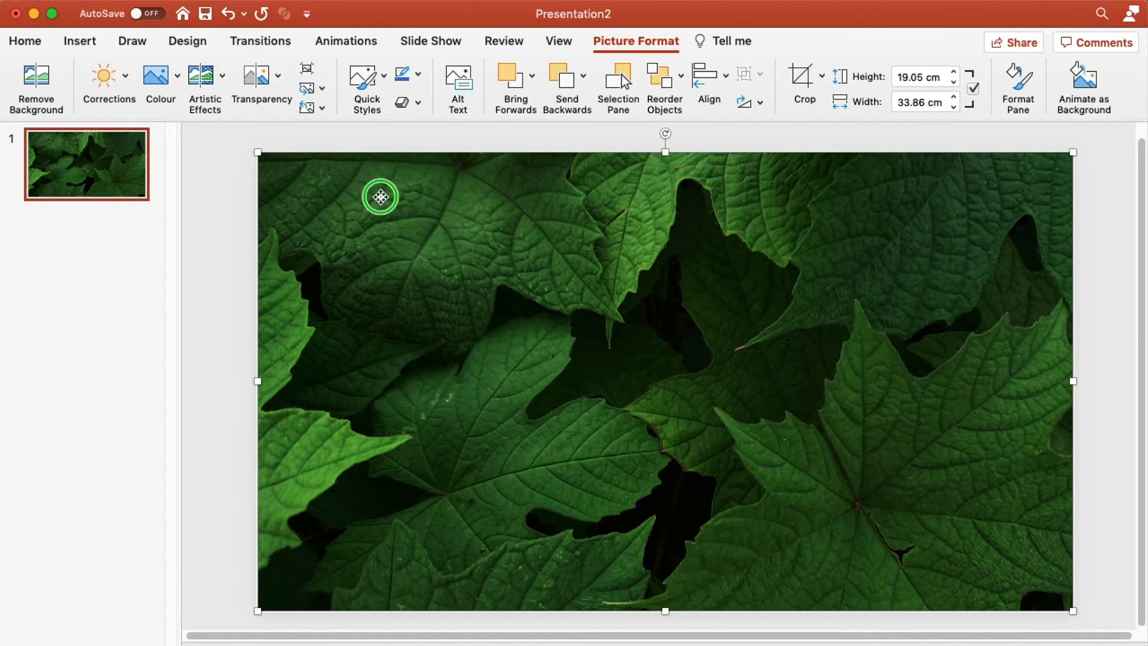
mouse_move(511, 374)
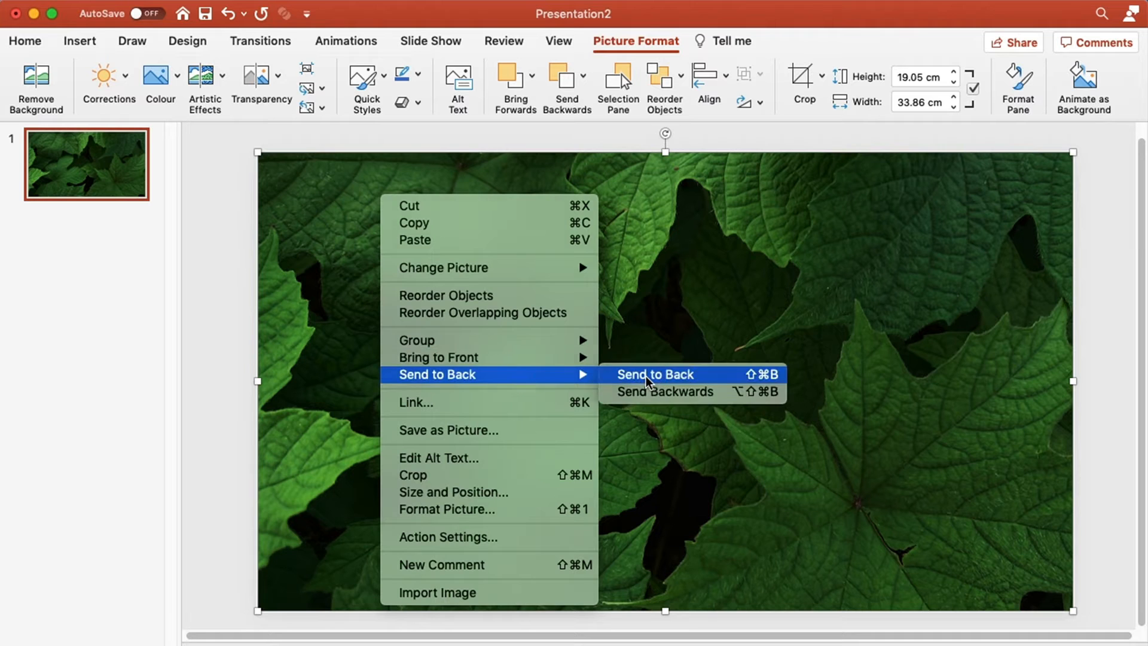
left_click(624, 381)
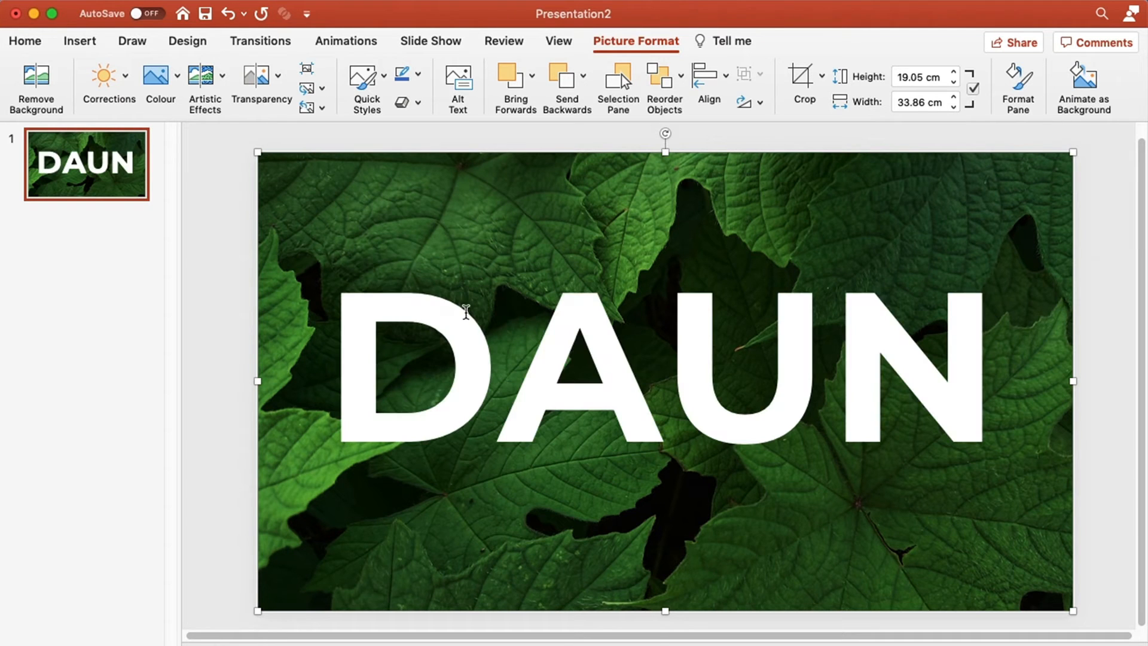
Bring one copy of the leaves picture to the front, over the DAUN text
left_click(232, 229)
left_click(423, 189)
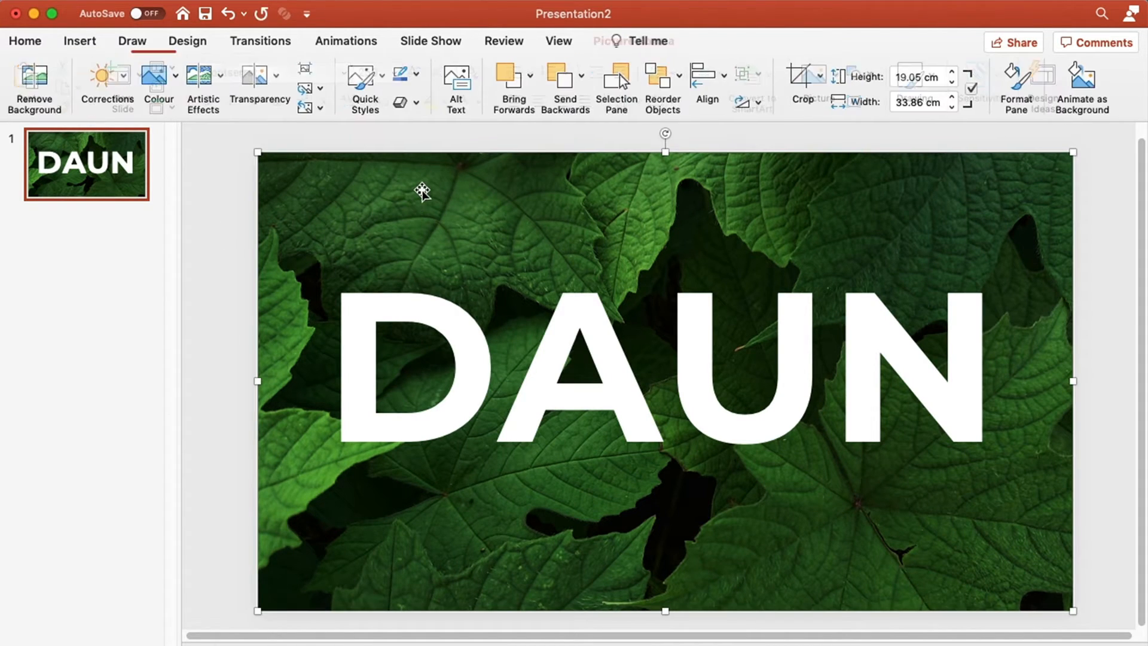
right_click(422, 190)
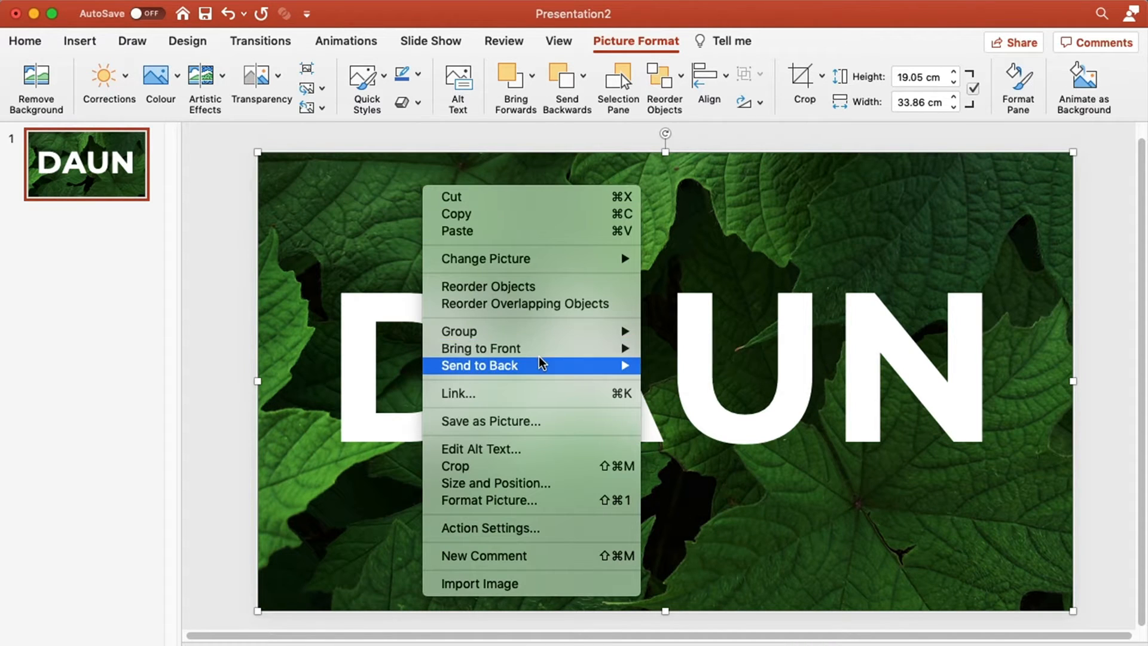
left_click(664, 348)
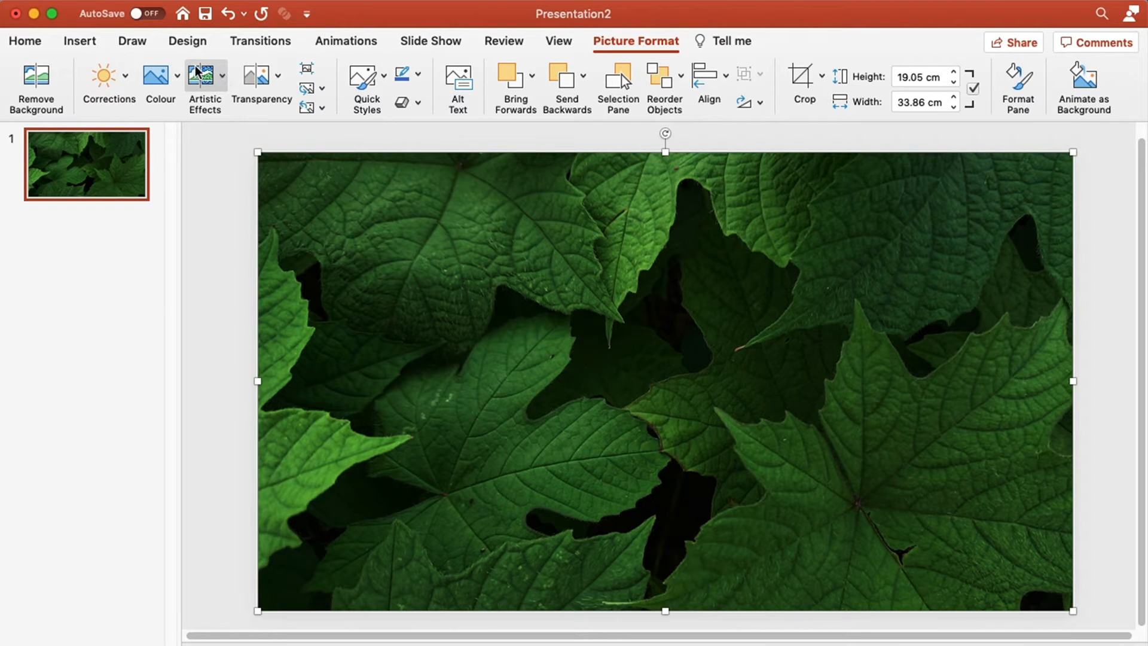
Start removing the front picture's background and mark the bright leaf tip at the far left to keep
left_click(37, 76)
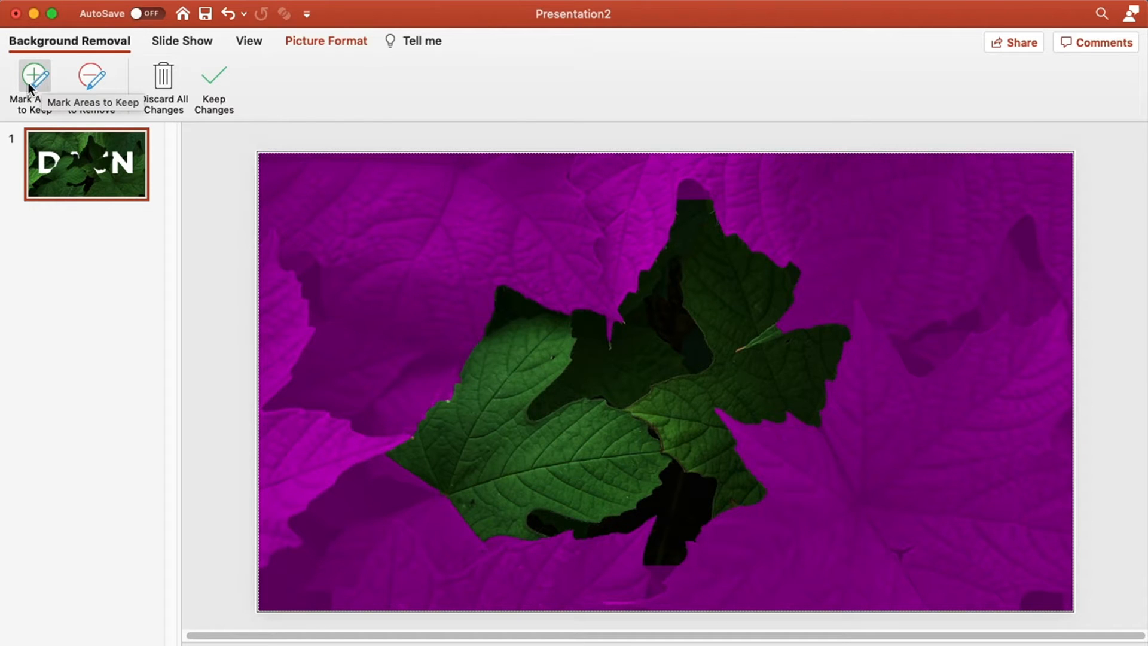
left_click(34, 76)
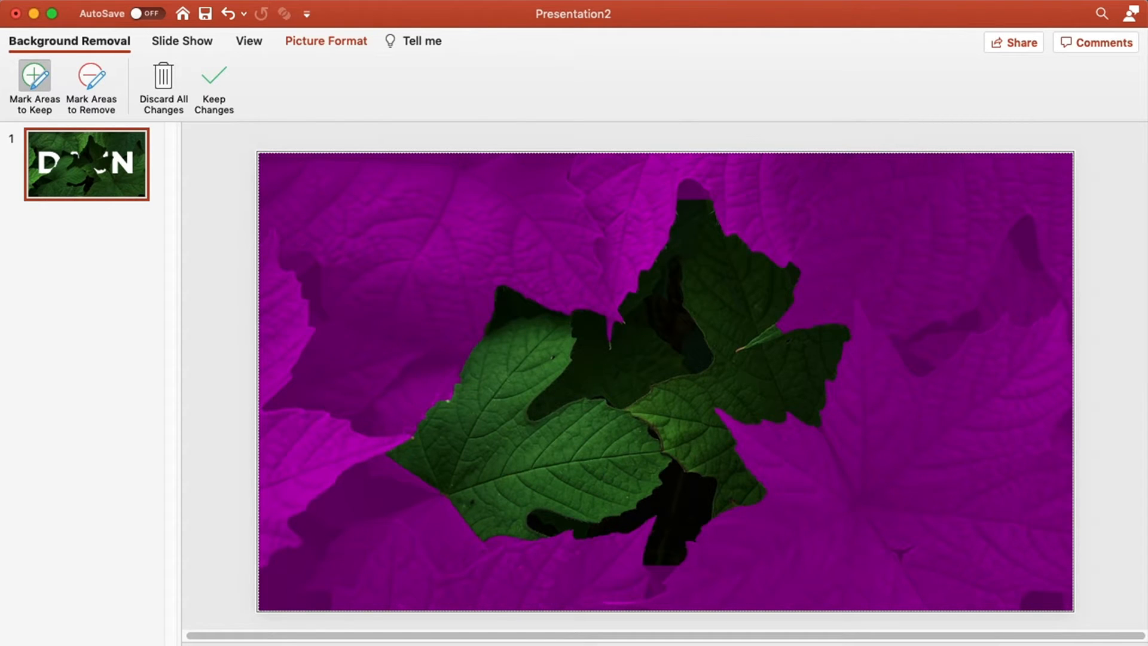
scroll(665, 382, "up", 4)
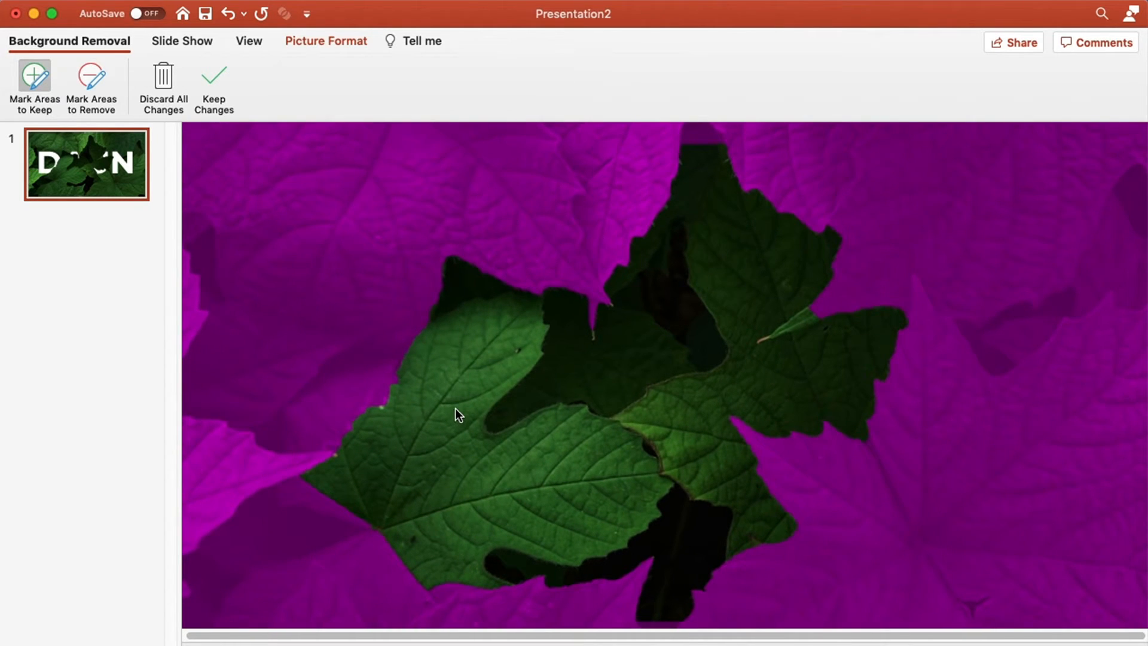
scroll(382, 399, "left", 2)
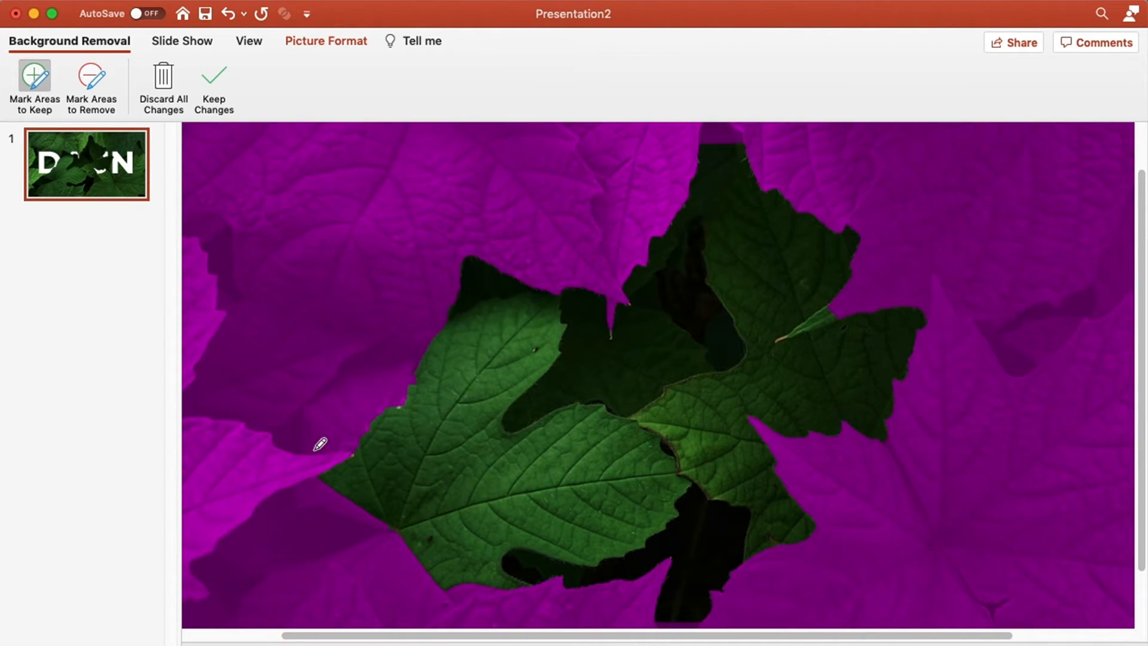
mouse_move(259, 439)
left_mouse_down()
mouse_move(277, 460)
mouse_move(341, 459)
mouse_move(257, 482)
mouse_move(318, 462)
mouse_move(277, 464)
mouse_move(244, 441)
mouse_move(269, 441)
mouse_move(277, 451)
mouse_move(244, 432)
mouse_move(250, 454)
mouse_move(272, 457)
mouse_move(246, 464)
mouse_move(274, 423)
left_mouse_up()
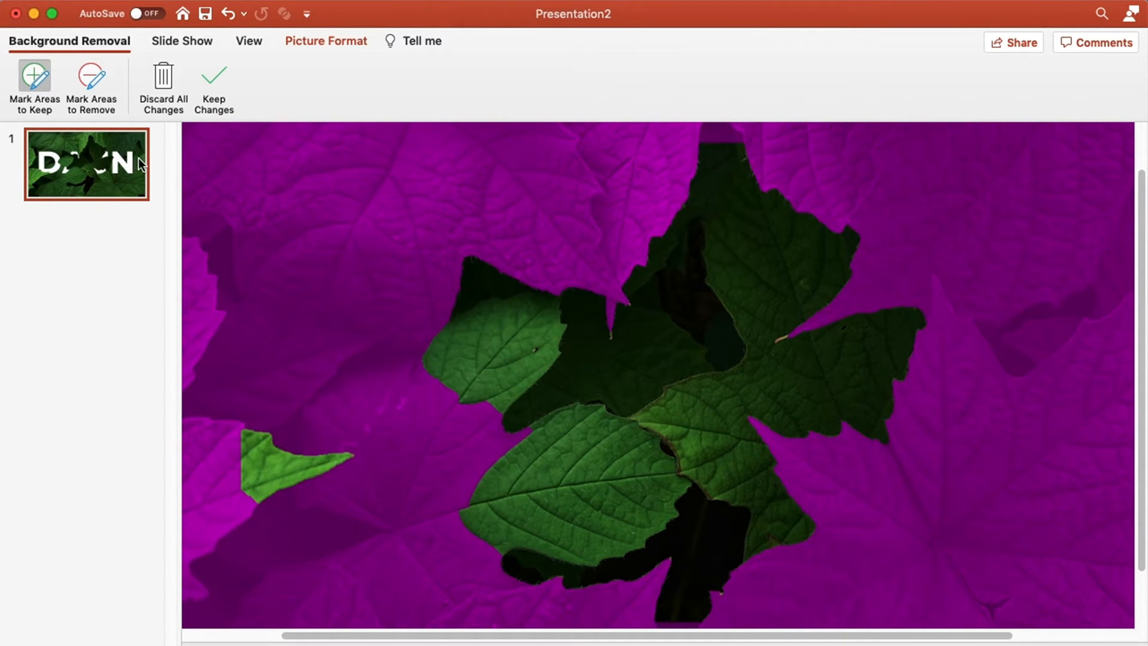
Mark the large leaves and dark areas in the picture's centre for removal
left_click(102, 80)
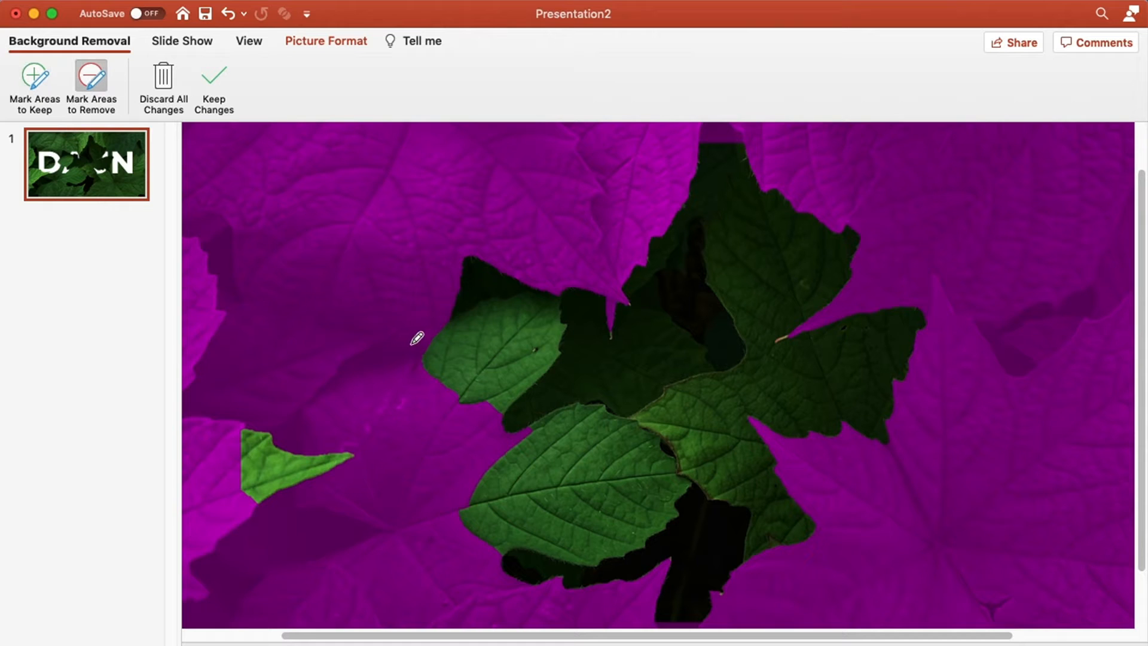
mouse_move(423, 286)
left_mouse_down()
mouse_move(520, 392)
mouse_move(515, 520)
mouse_move(592, 583)
mouse_move(743, 526)
mouse_move(882, 341)
mouse_move(748, 212)
mouse_move(688, 287)
mouse_move(541, 419)
mouse_move(729, 305)
left_mouse_up()
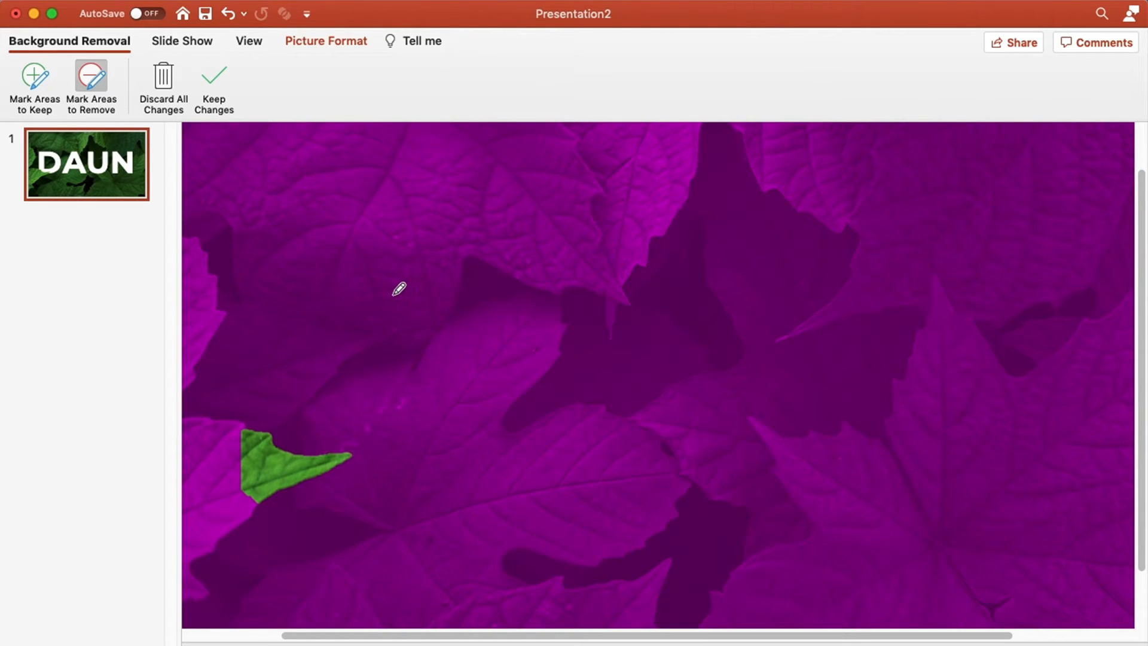
Mark the tips of the two pointed leaves at the picture's upper centre to keep
scroll(398, 293, "down", 3)
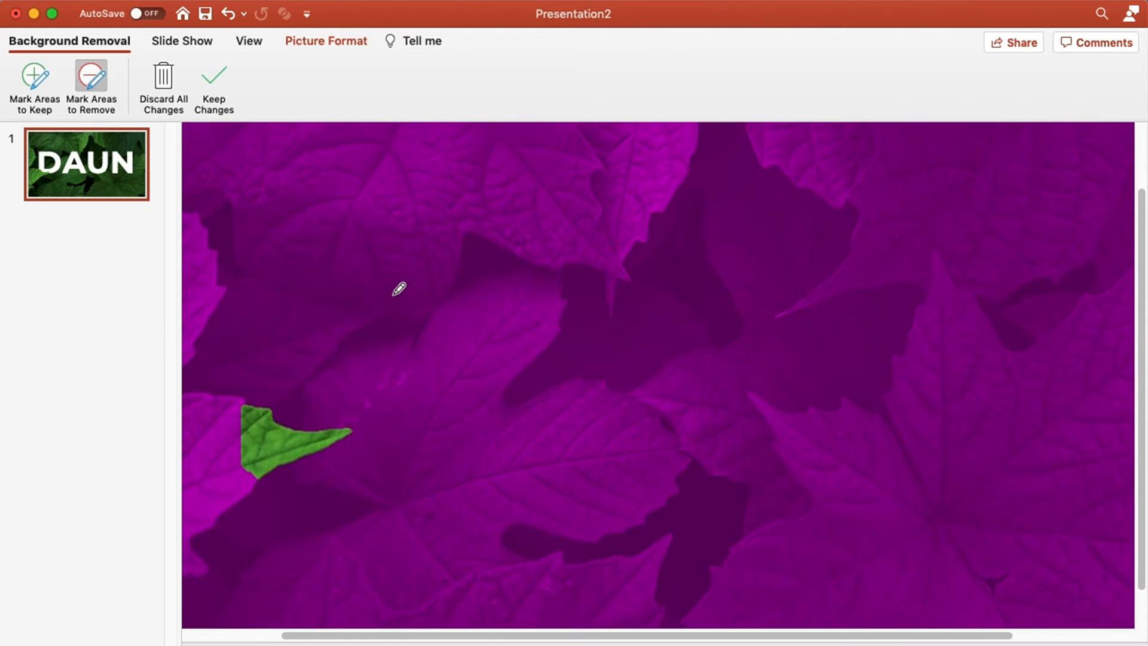
left_click(39, 79)
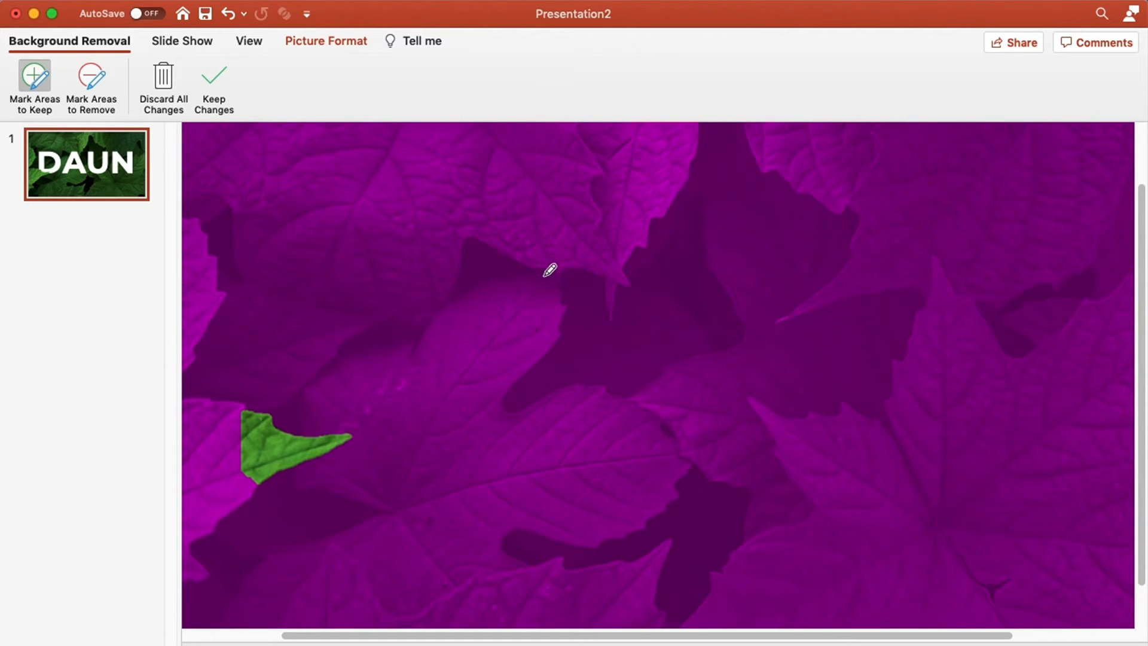
mouse_move(482, 239)
left_mouse_down()
mouse_move(551, 270)
mouse_move(610, 266)
mouse_move(609, 311)
mouse_move(616, 258)
mouse_move(644, 217)
mouse_move(615, 253)
mouse_move(556, 257)
mouse_move(479, 232)
left_mouse_up()
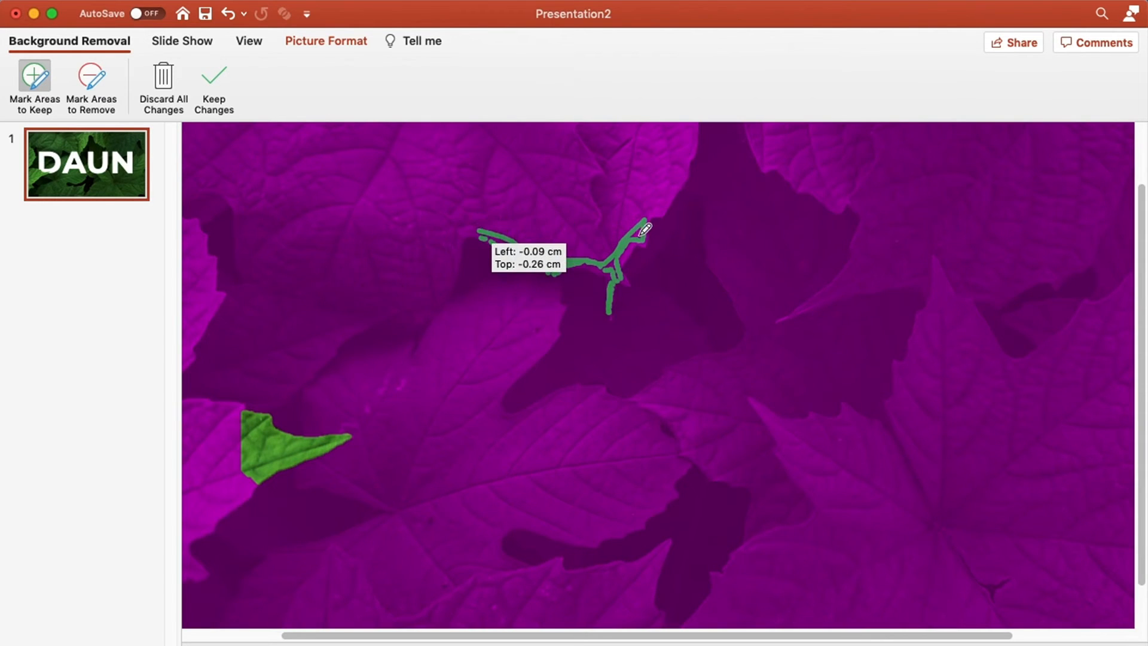
left_click_drag(644, 229, 646, 229)
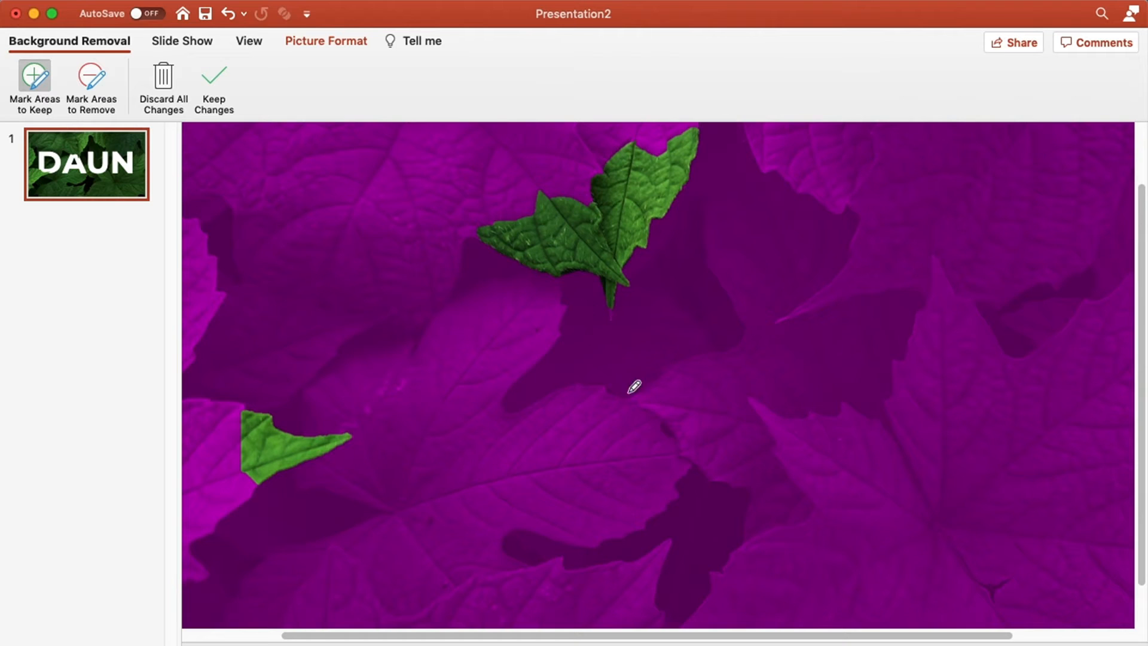
Mark the small leaf tip just below the picture's centre to keep, and mark its surplus right part for removal
mouse_move(632, 400)
left_mouse_down()
mouse_move(668, 374)
mouse_move(638, 403)
mouse_move(676, 424)
mouse_move(656, 397)
mouse_move(682, 366)
mouse_move(667, 377)
mouse_move(682, 447)
mouse_move(688, 358)
mouse_move(677, 414)
mouse_move(690, 409)
left_mouse_up()
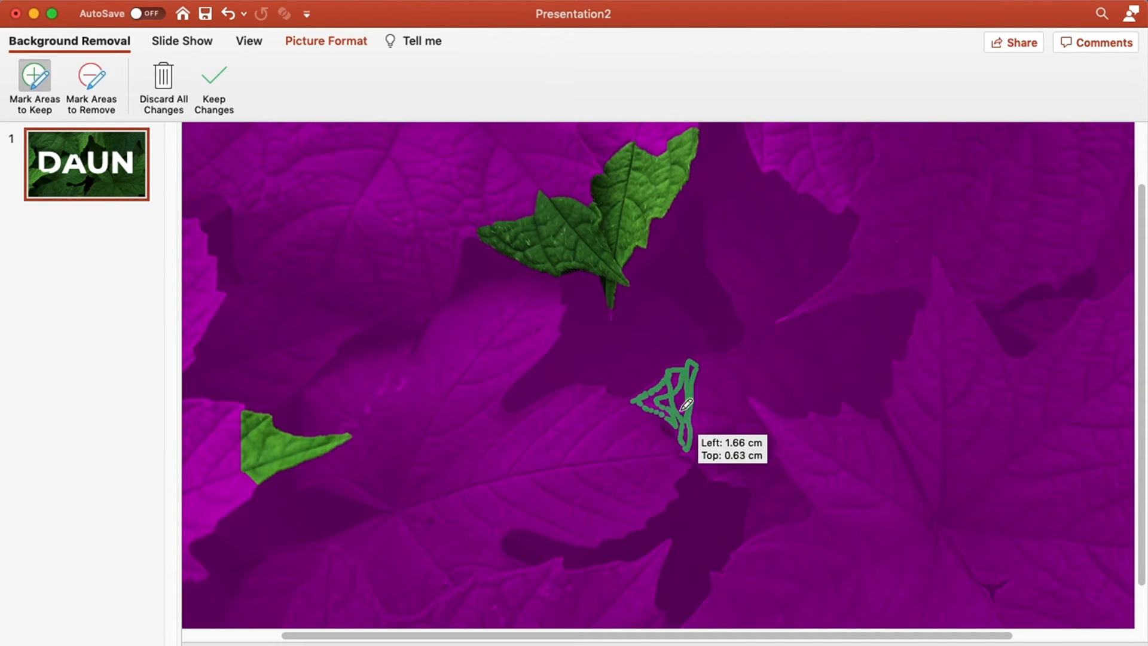
left_click_drag(674, 448, 675, 448)
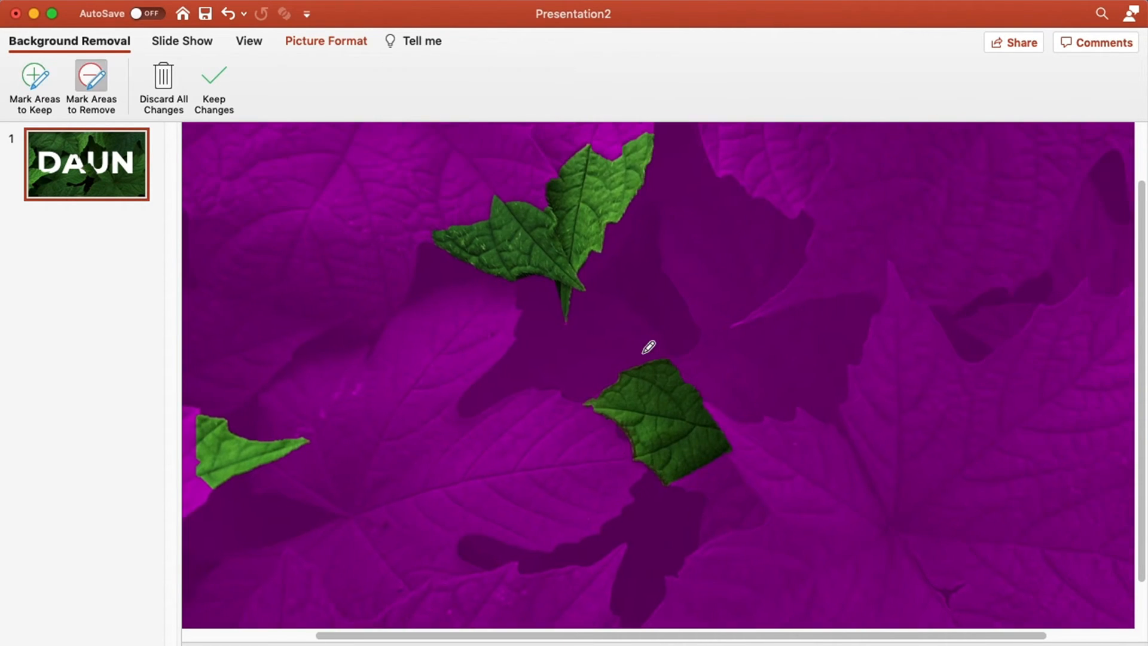
mouse_move(638, 356)
left_mouse_down()
mouse_move(690, 422)
mouse_move(703, 480)
mouse_move(707, 422)
mouse_move(664, 367)
mouse_move(660, 339)
left_mouse_up()
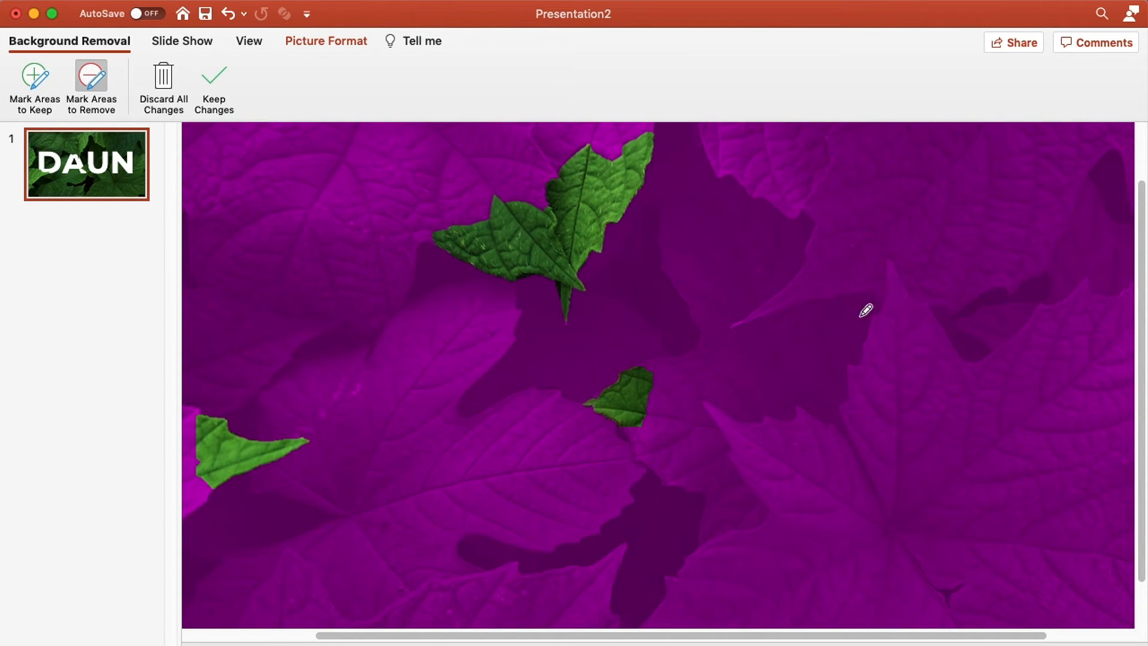
Mark the dark pointed leaf tip at the picture's upper right of centre to keep, including its thin point
left_click(32, 79)
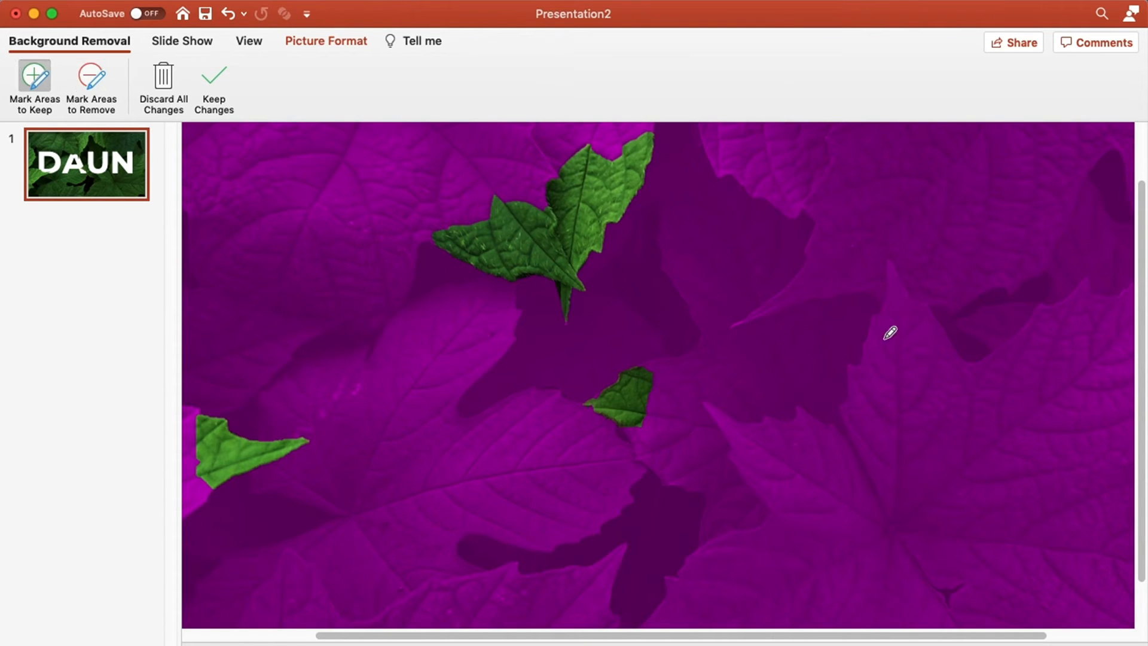
mouse_move(830, 221)
left_mouse_down()
mouse_move(804, 279)
mouse_move(753, 311)
mouse_move(825, 278)
mouse_move(882, 272)
mouse_move(886, 248)
mouse_move(829, 263)
mouse_move(845, 217)
left_mouse_up()
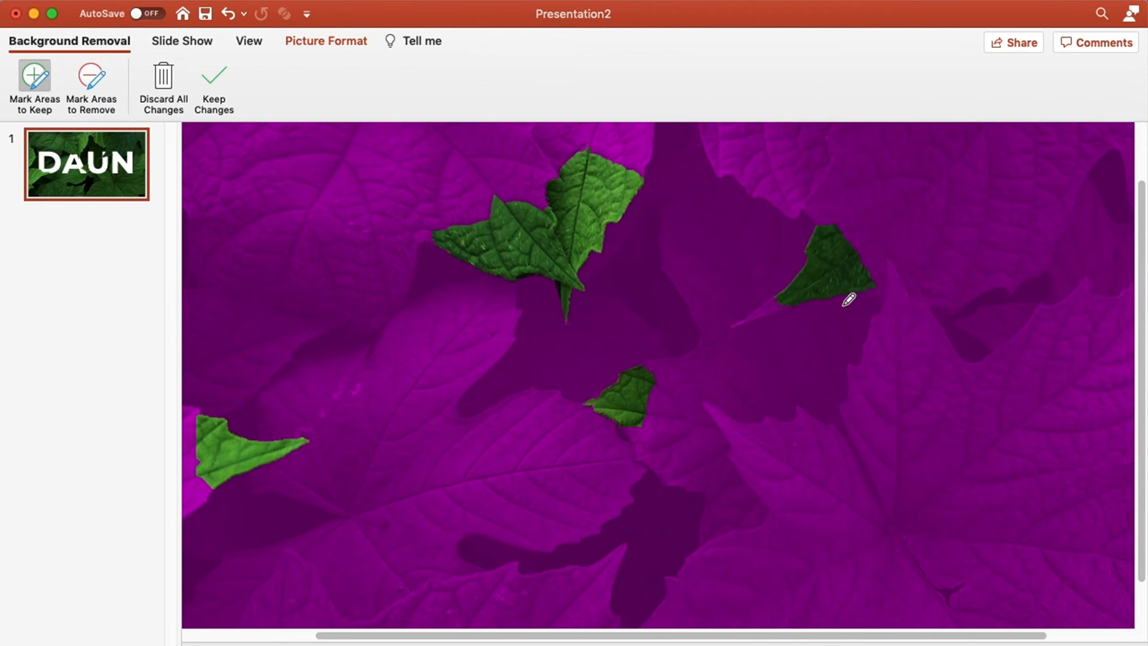
mouse_move(795, 298)
left_mouse_down()
mouse_move(751, 318)
mouse_move(799, 296)
left_mouse_up()
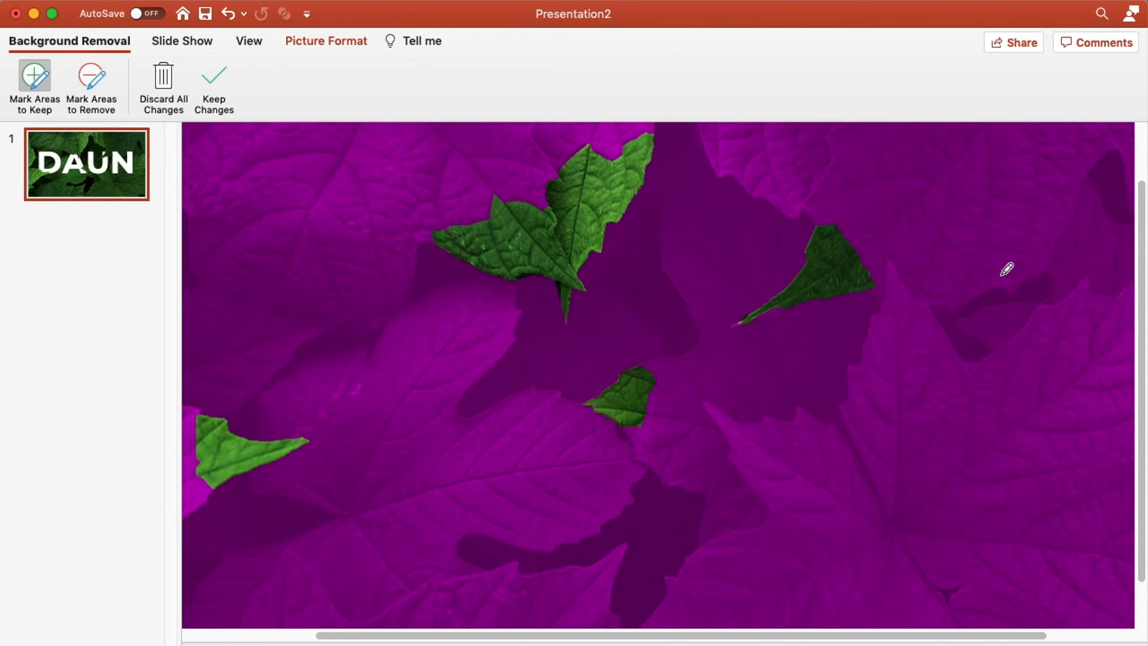
Mark the small leaf edge near the picture's far right and more of the small central leaf to keep, and apply the background removal
mouse_move(1053, 230)
left_mouse_down()
mouse_move(1043, 262)
mouse_move(1011, 287)
mouse_move(996, 278)
mouse_move(958, 296)
mouse_move(1041, 253)
mouse_move(1050, 223)
mouse_move(1033, 256)
mouse_move(981, 278)
left_mouse_up()
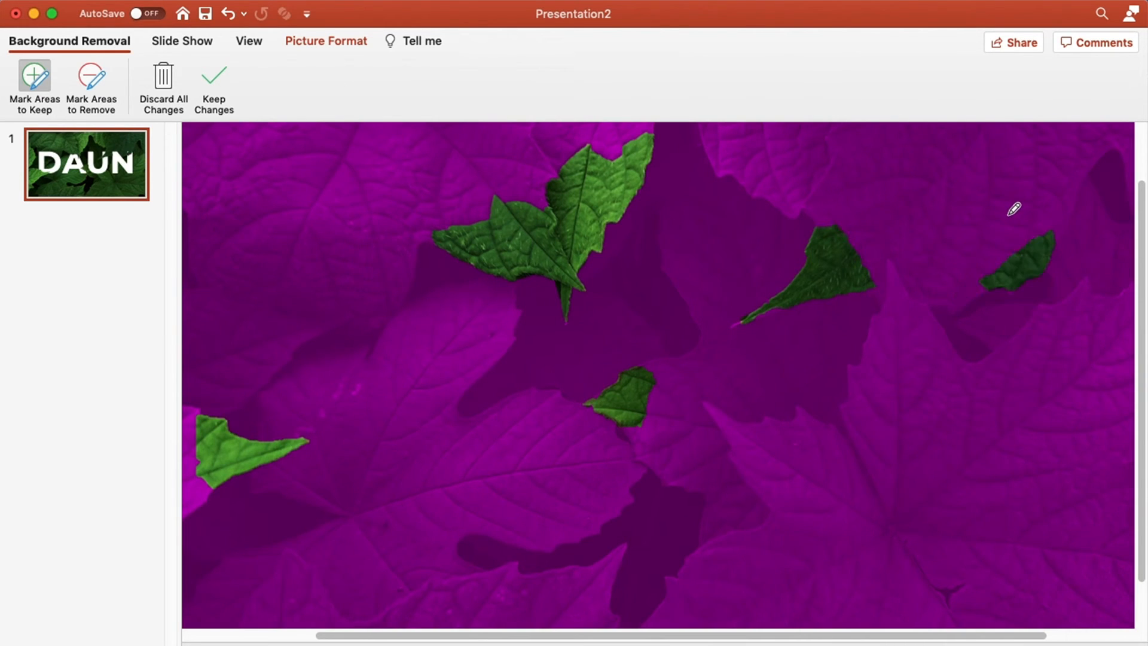
mouse_move(629, 417)
left_mouse_down()
mouse_move(636, 456)
mouse_move(643, 395)
mouse_move(645, 443)
mouse_move(646, 427)
left_mouse_up()
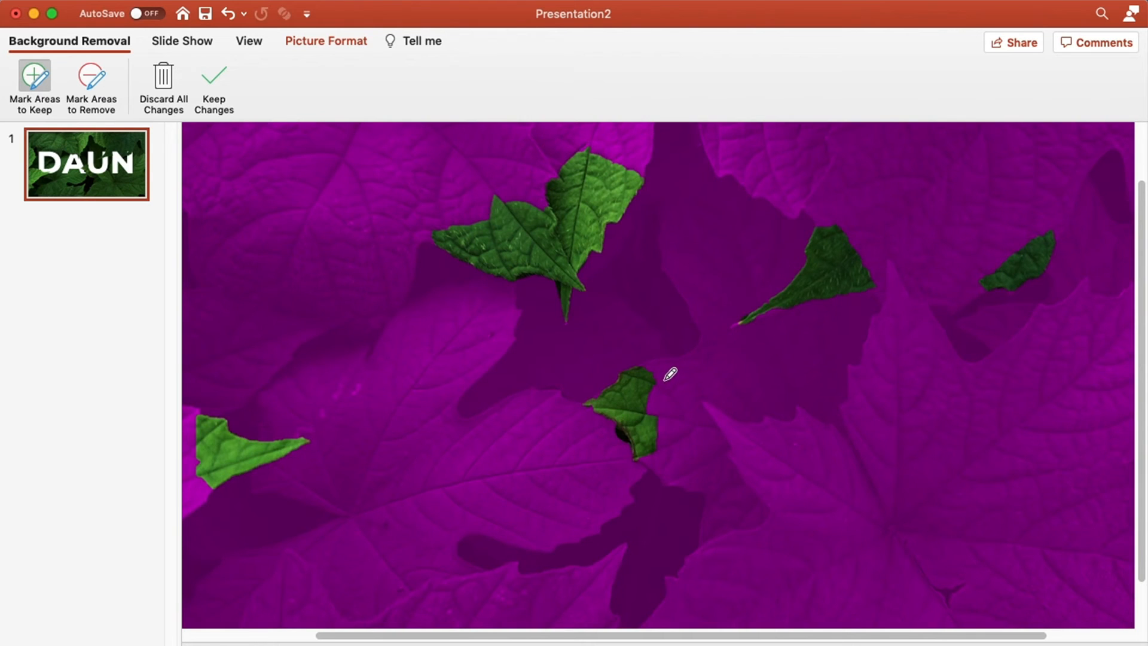
mouse_move(1014, 269)
left_mouse_down()
mouse_move(976, 264)
mouse_move(1021, 250)
mouse_move(1027, 236)
mouse_move(998, 245)
mouse_move(1005, 254)
left_mouse_up()
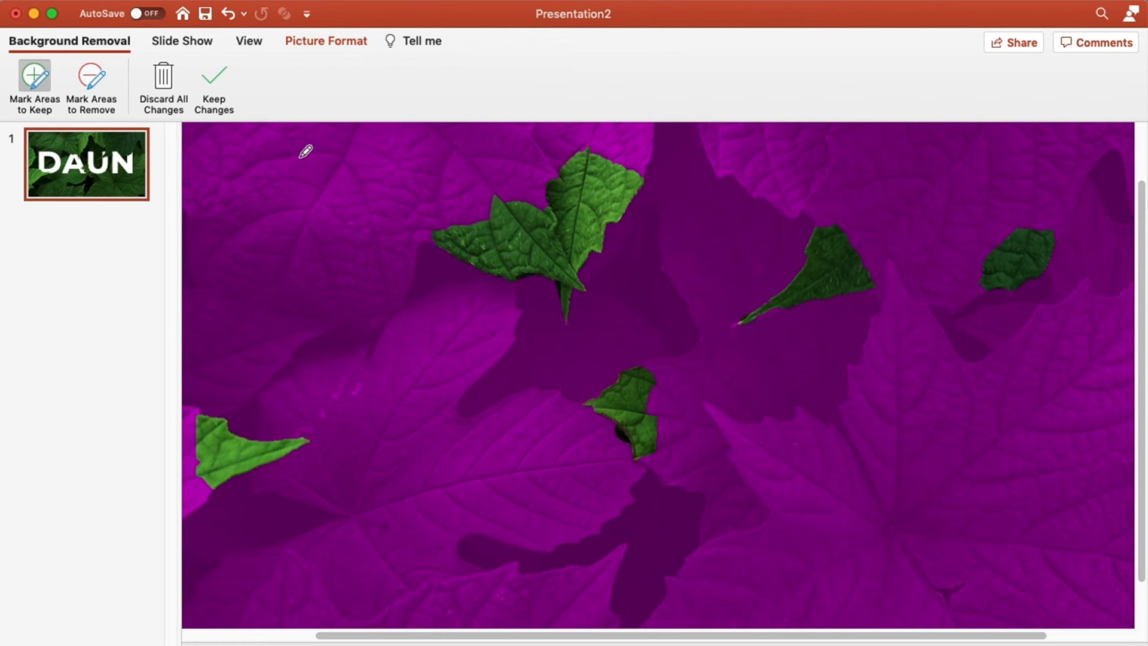
left_click(220, 84)
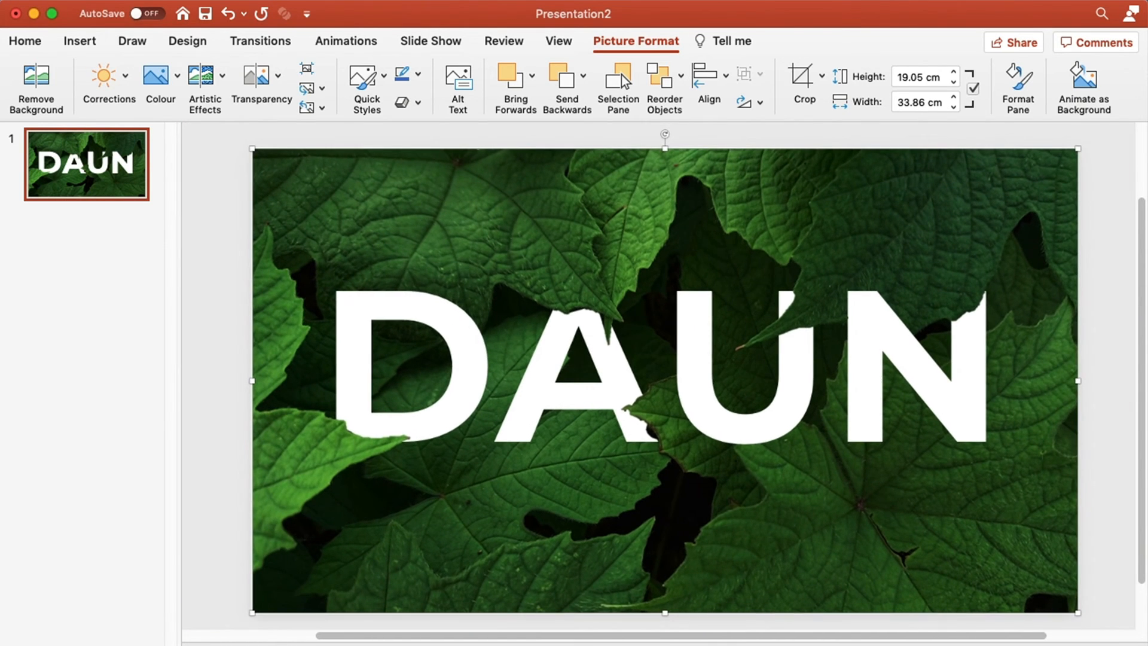
left_click(1116, 313)
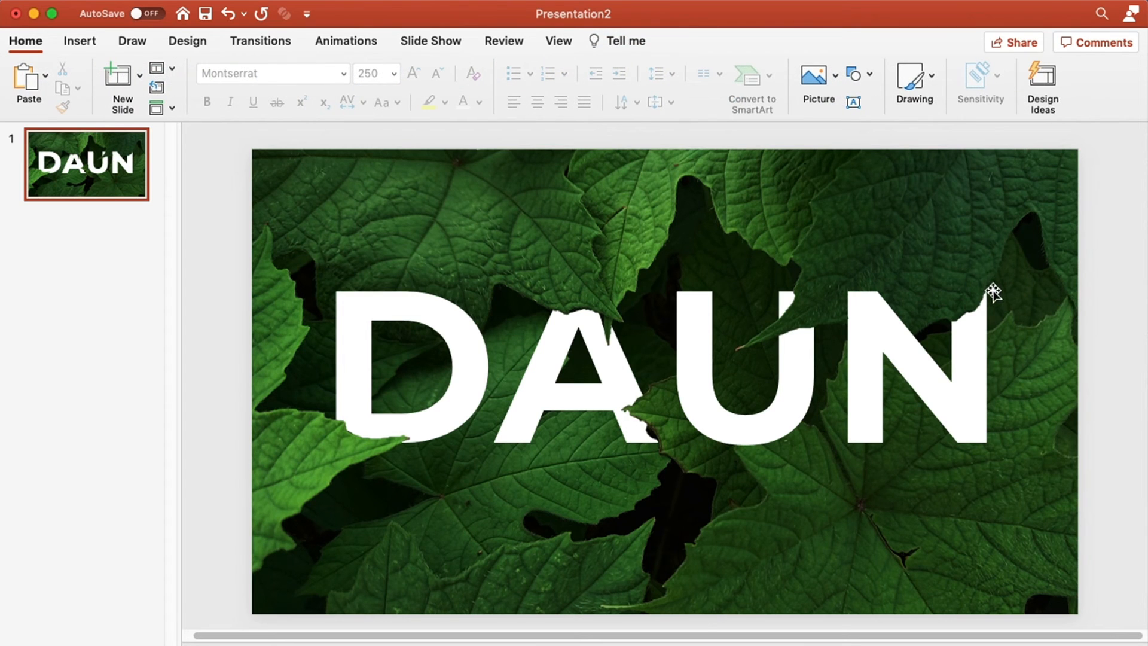
Give the front leaf picture a shadow with 30% transparency
left_click(970, 223)
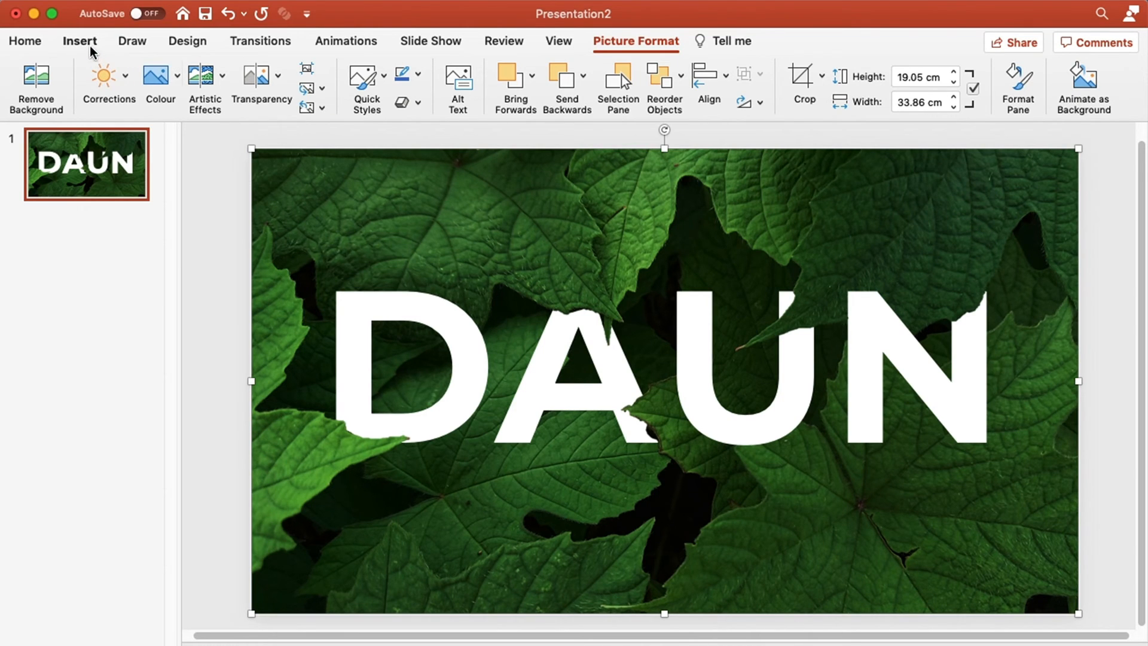
left_click(418, 104)
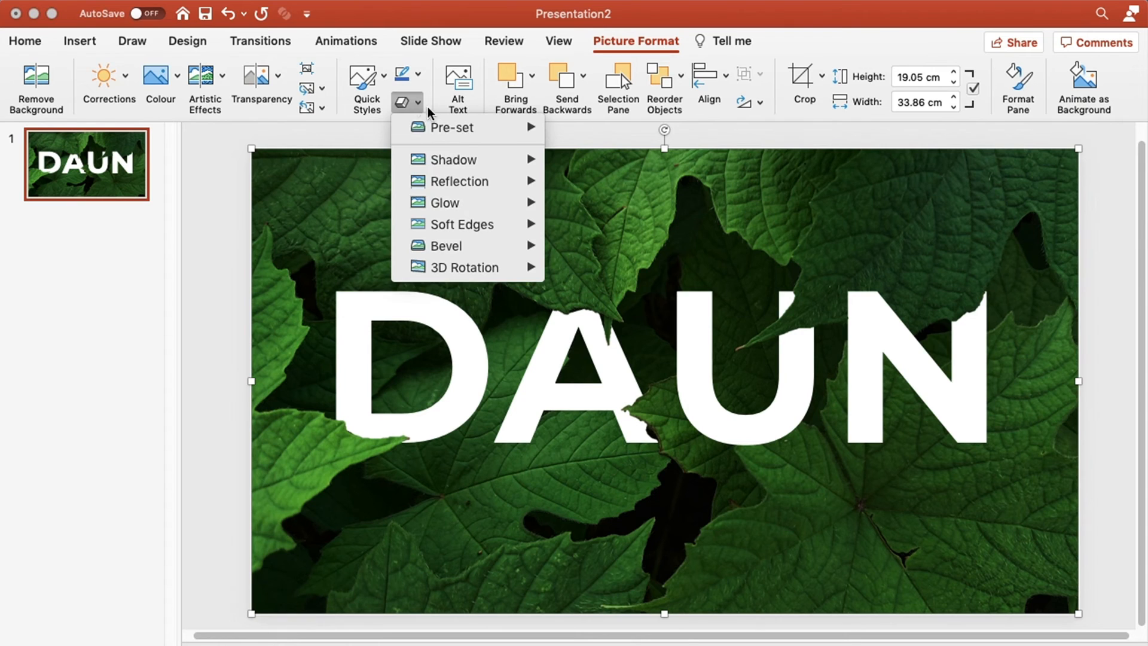
mouse_move(478, 165)
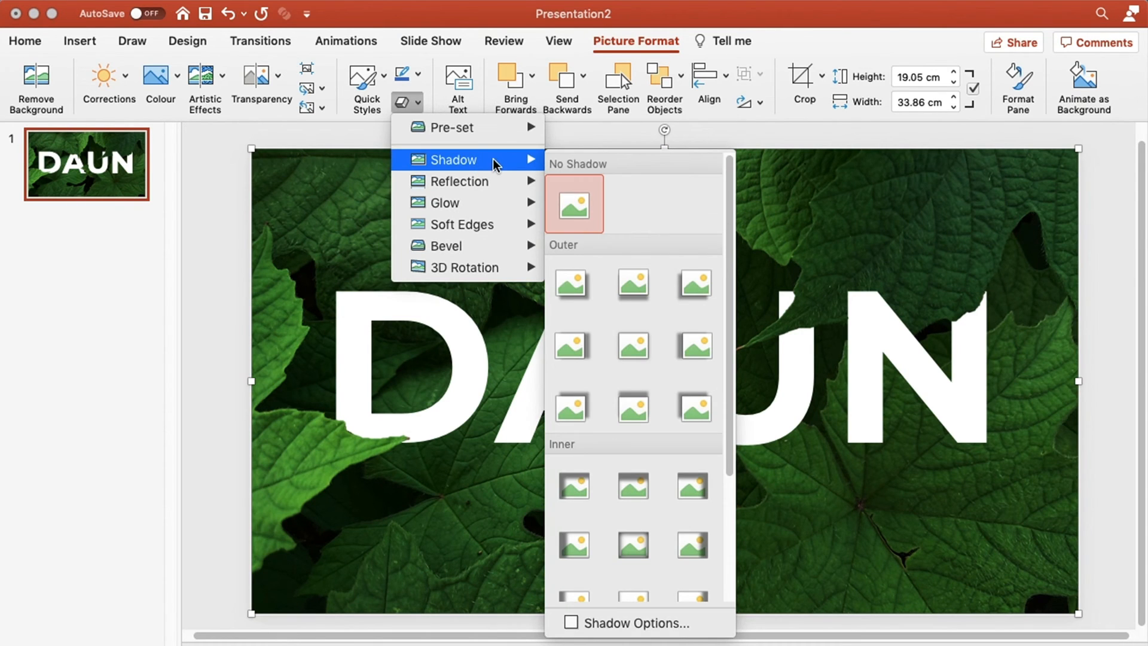
left_click(622, 623)
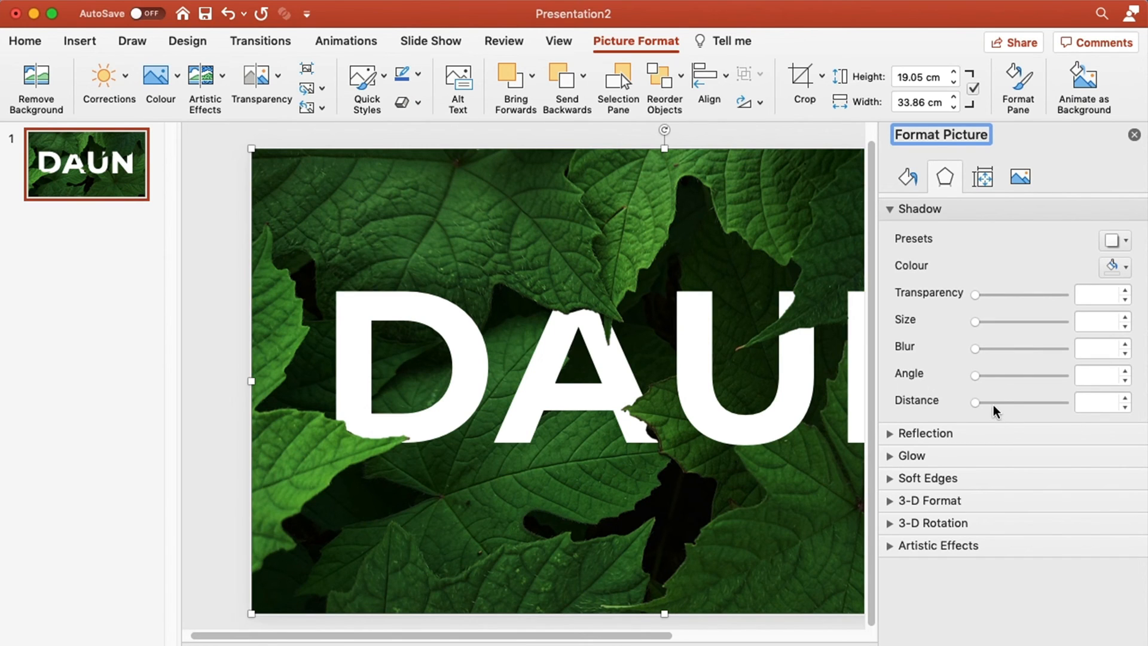
left_click(1098, 295)
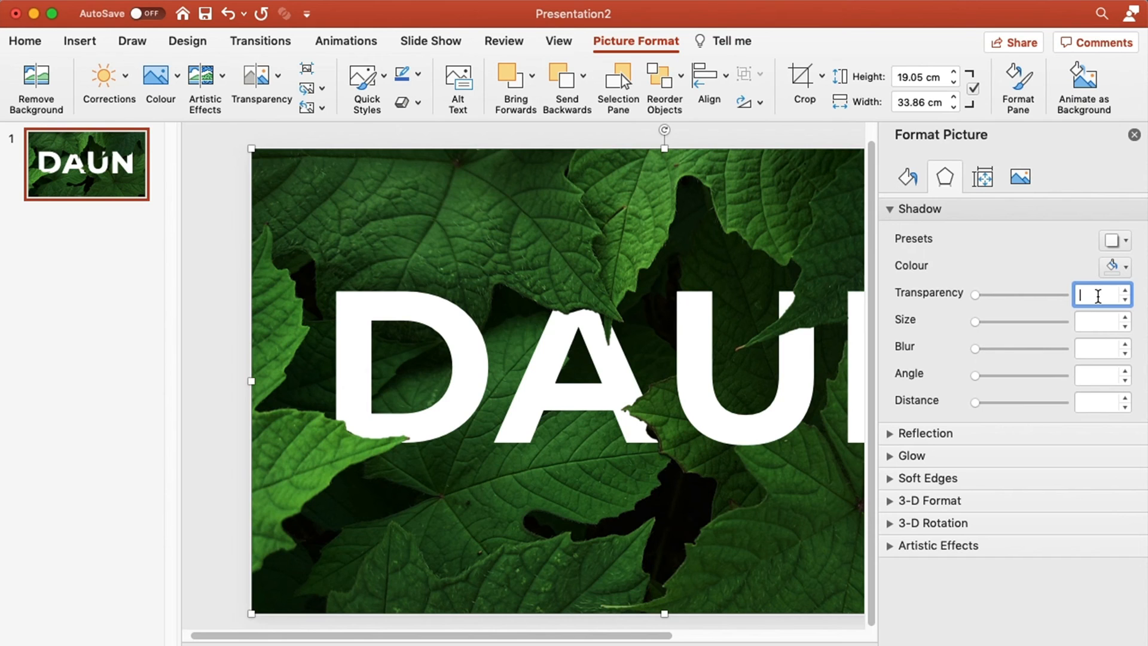
type("30")
left_click(1096, 323)
key("shift+Tab")
left_click(1098, 323)
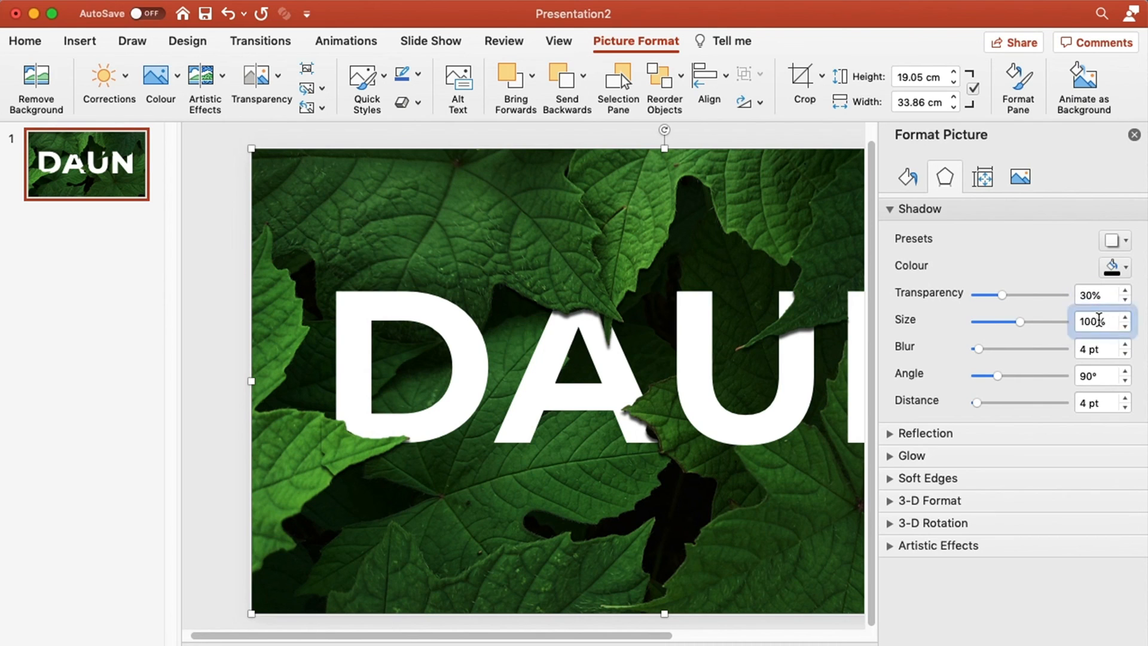
Set the picture shadow's blur to 6 pt, angle to 126° and distance to 3 pt
double_click(1078, 349)
type("6")
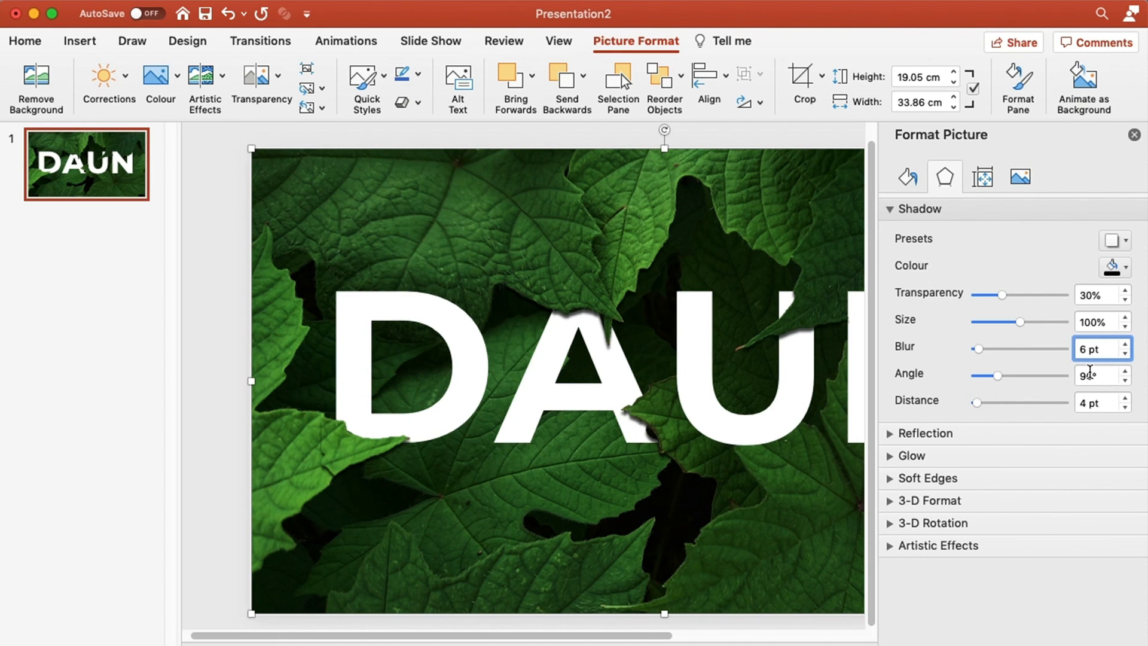
left_click(1083, 374)
double_click(1083, 374)
type("12")
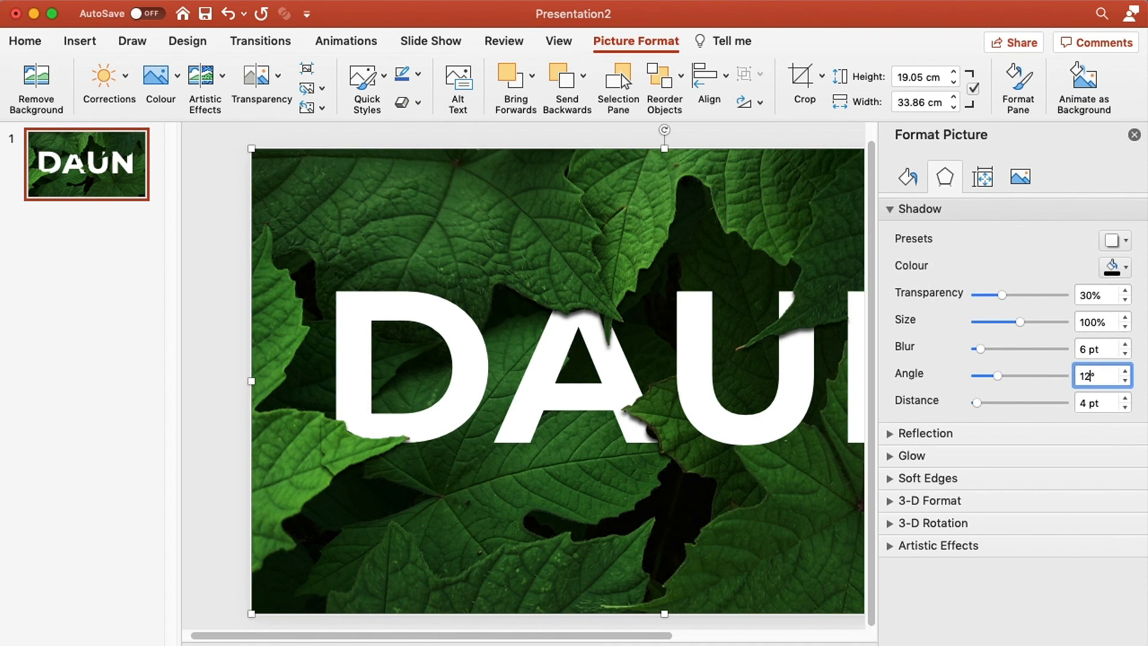
type("6")
double_click(1078, 404)
type("3")
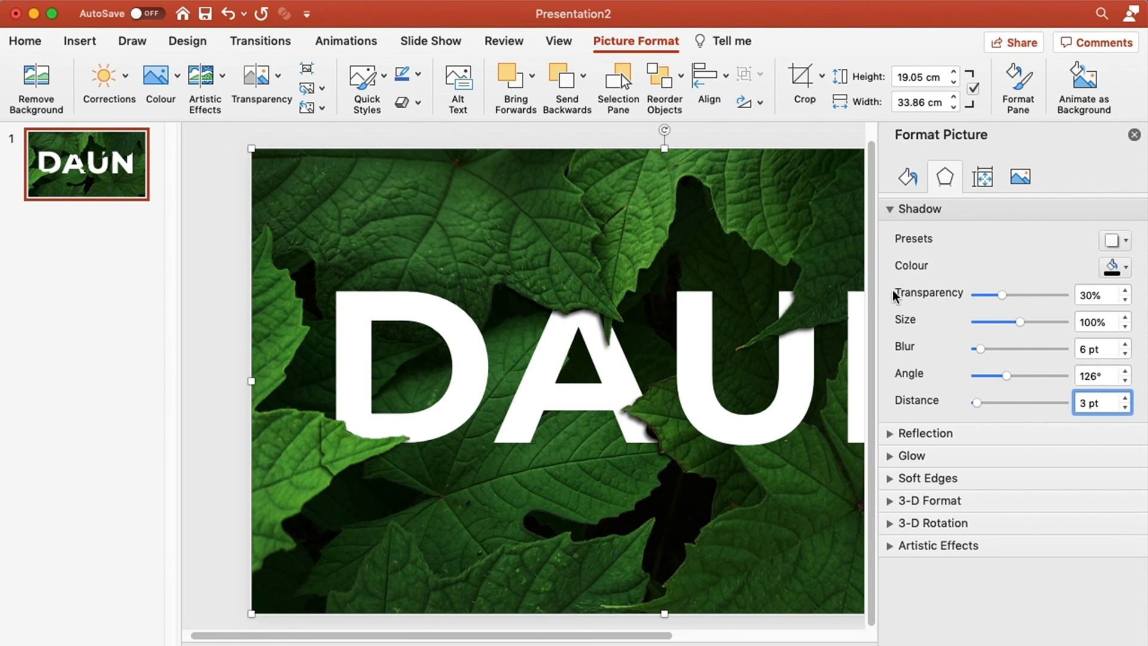
left_click(1135, 136)
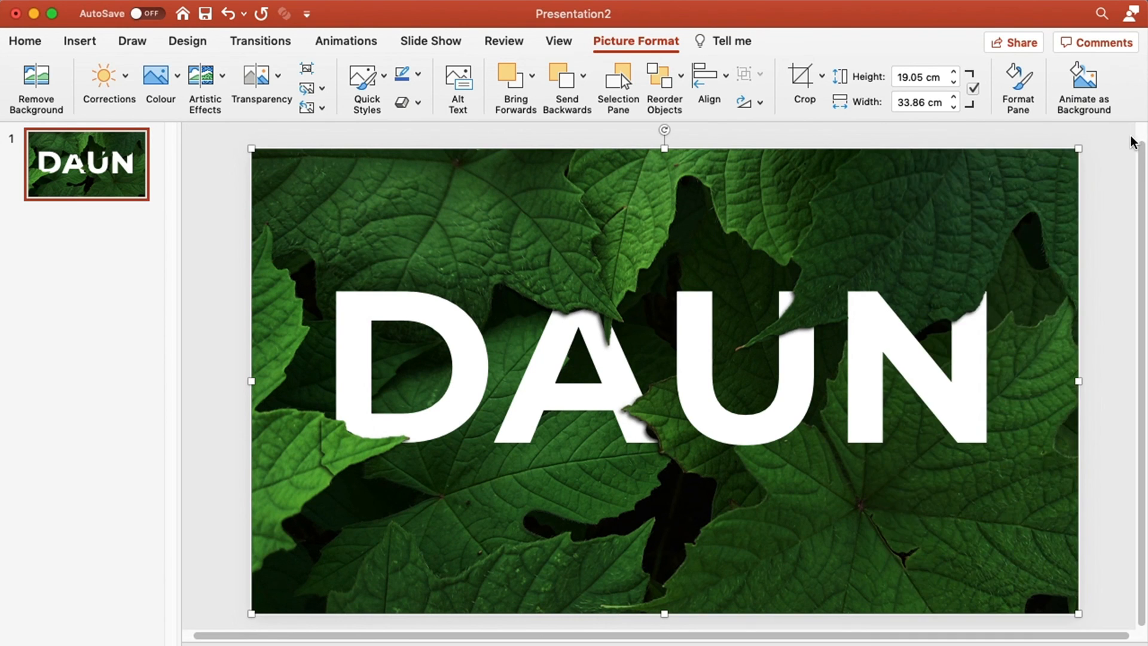